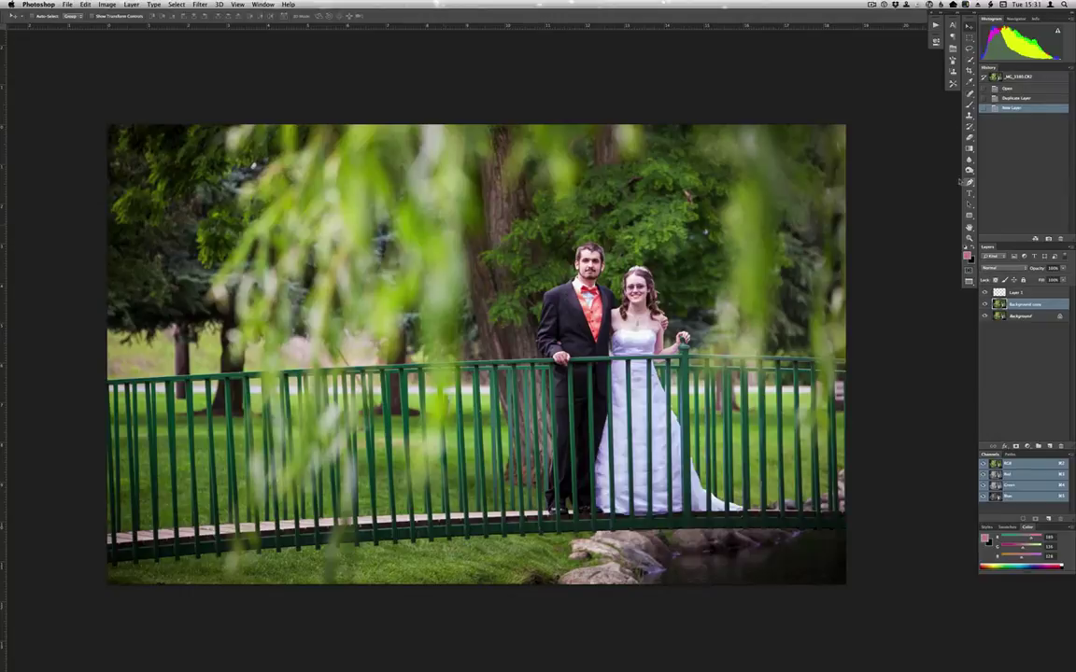
# Raise the Burn tool's exposure and darken the midtones of the foliage across the upper part of the photo
pyautogui.click(969, 170)
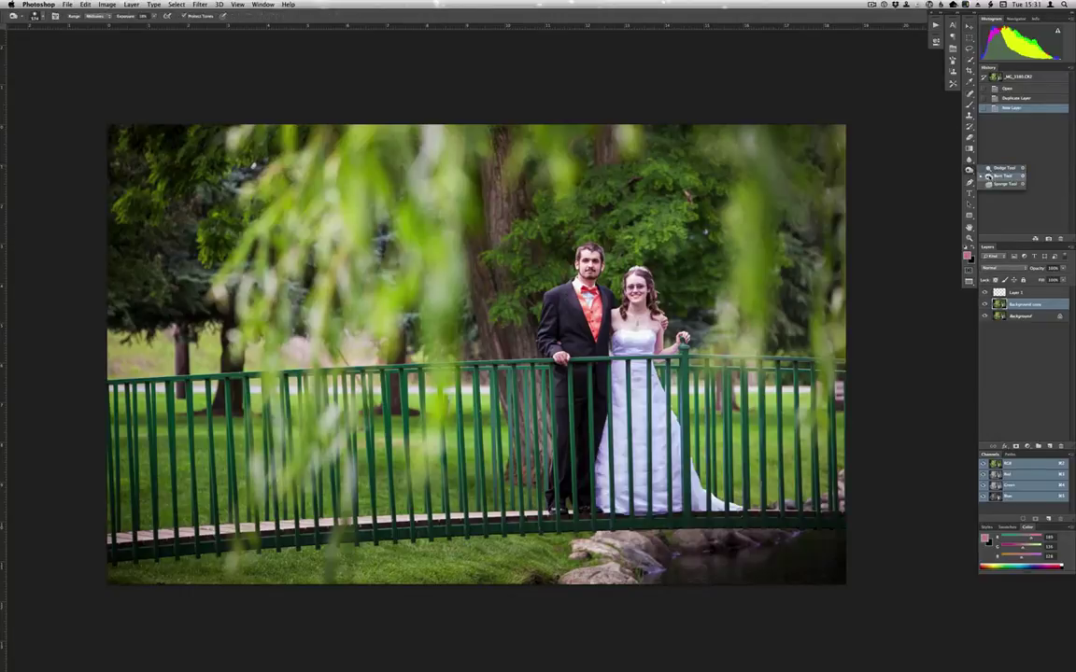
pyautogui.click(1003, 176)
pyautogui.moveTo(133, 17); pyautogui.dragTo(127, 19)
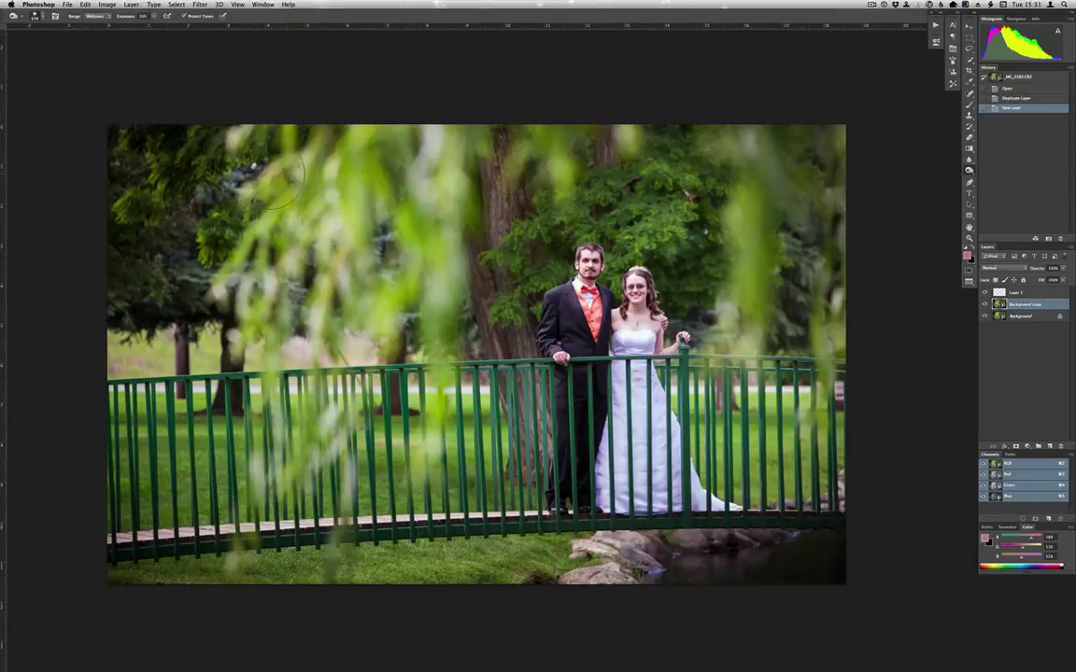
pyautogui.moveTo(263, 172); pyautogui.dragTo(290, 172)
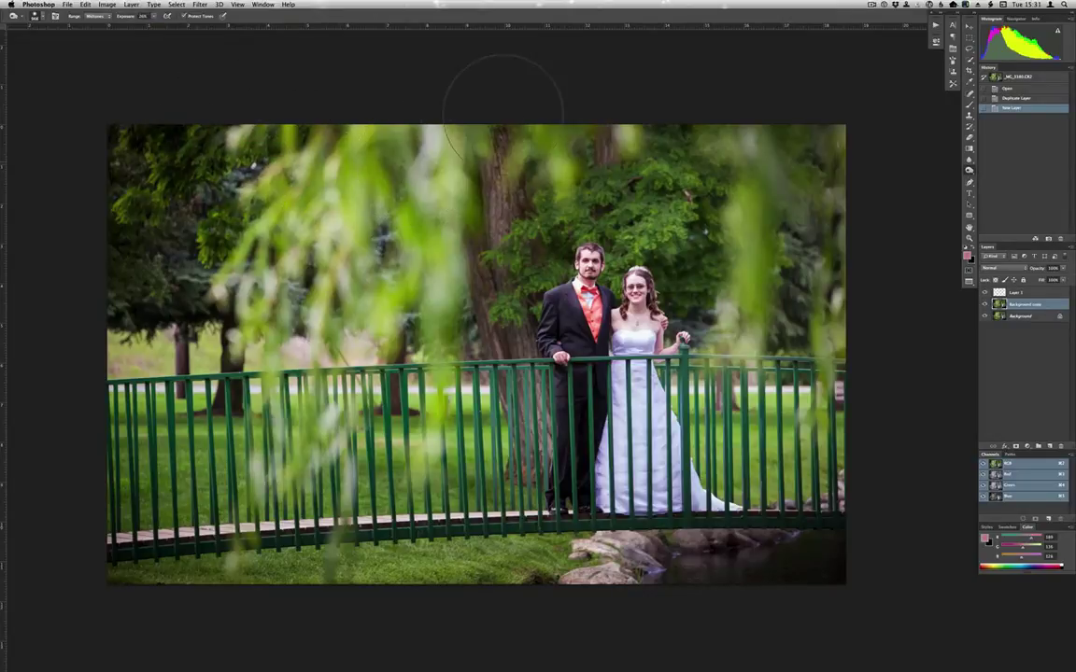
pyautogui.moveTo(418, 187); pyautogui.dragTo(312, 168)
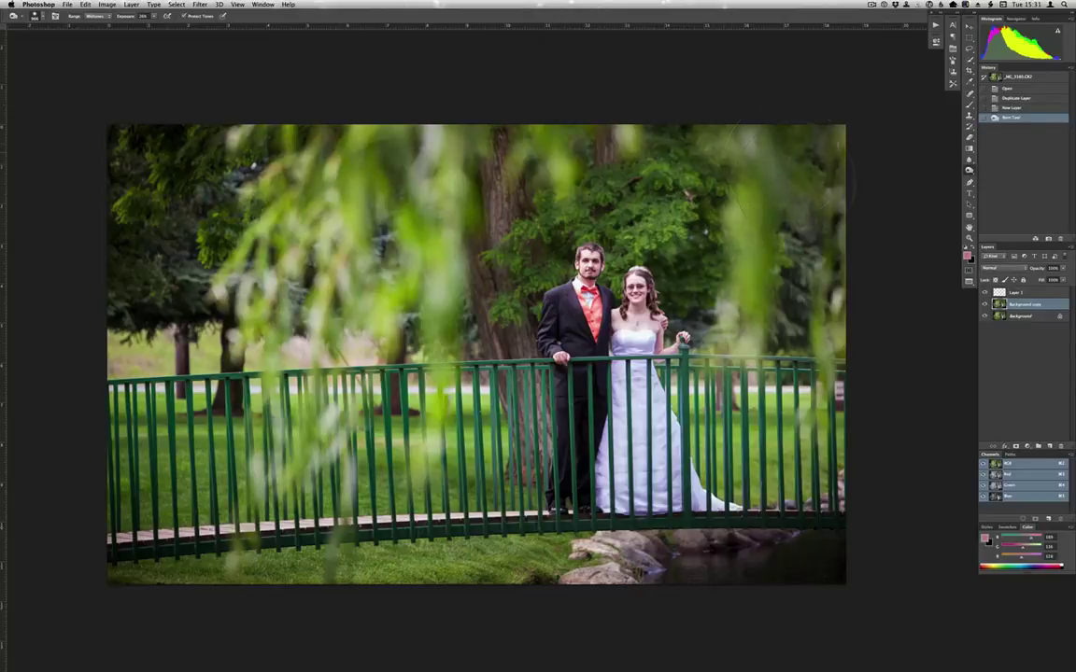
pyautogui.moveTo(437, 185)
pyautogui.mouseDown()
pyautogui.moveTo(439, 215)
pyautogui.moveTo(518, 168)
pyautogui.mouseUp()
pyautogui.moveTo(734, 149); pyautogui.dragTo(803, 192)
# Lower the Burn tool's exposure and darken the grass along the photo's lower edge and the area by its right edge
pyautogui.click(127, 17)
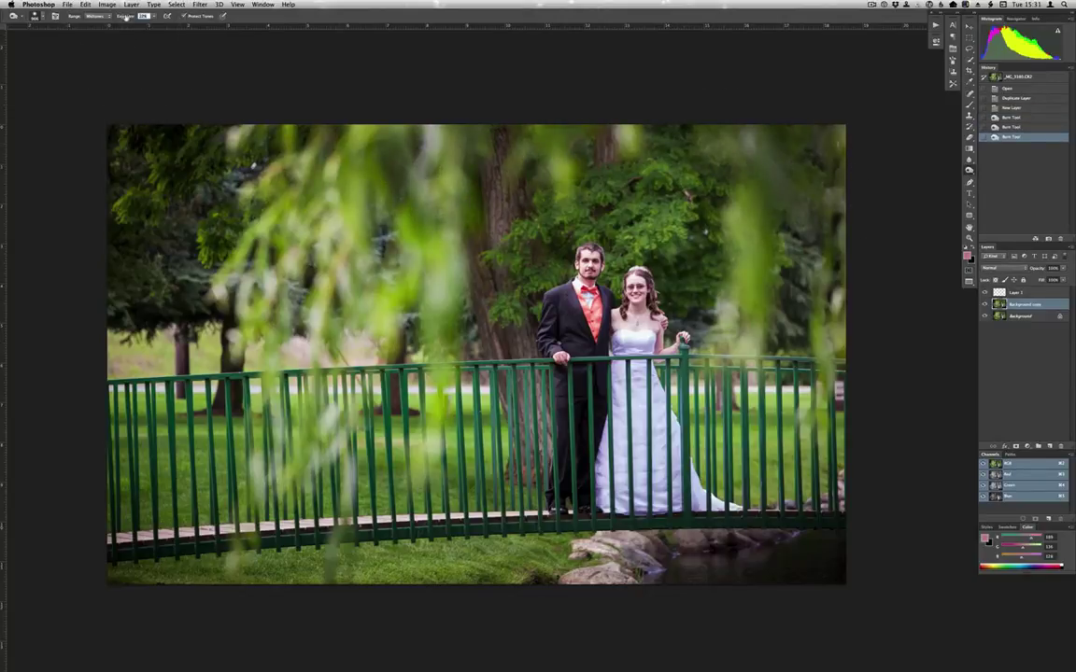
pyautogui.moveTo(126, 17); pyautogui.dragTo(119, 17)
pyautogui.moveTo(230, 443); pyautogui.dragTo(235, 443)
pyautogui.moveTo(165, 555)
pyautogui.mouseDown()
pyautogui.moveTo(523, 529)
pyautogui.moveTo(618, 577)
pyautogui.mouseUp()
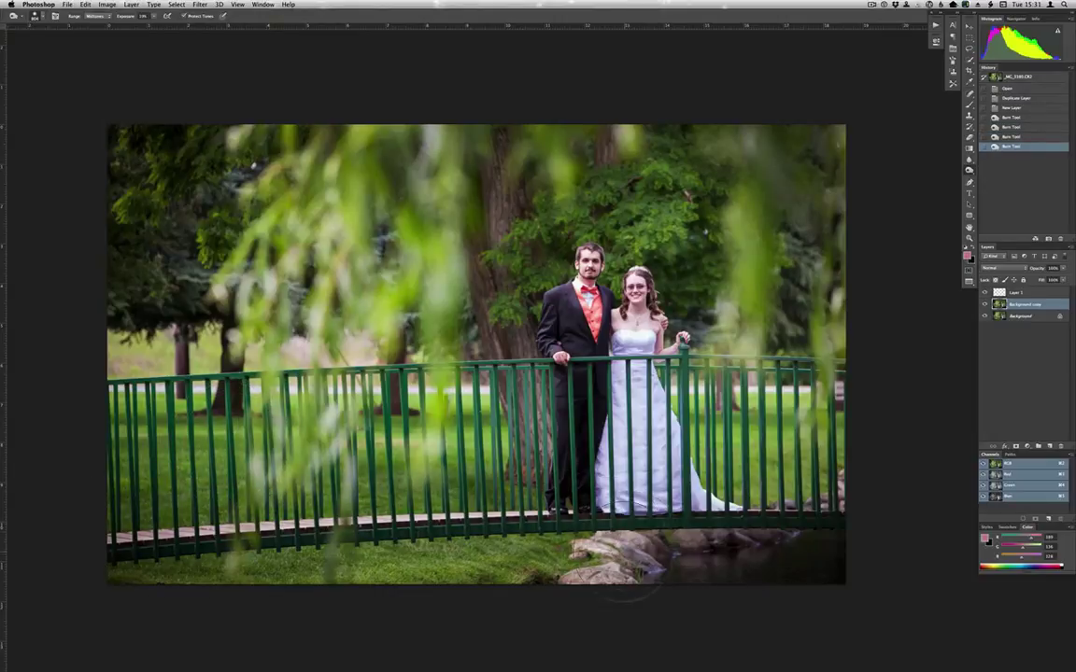
pyautogui.moveTo(807, 493); pyautogui.dragTo(784, 518)
pyautogui.moveTo(832, 472); pyautogui.dragTo(813, 388)
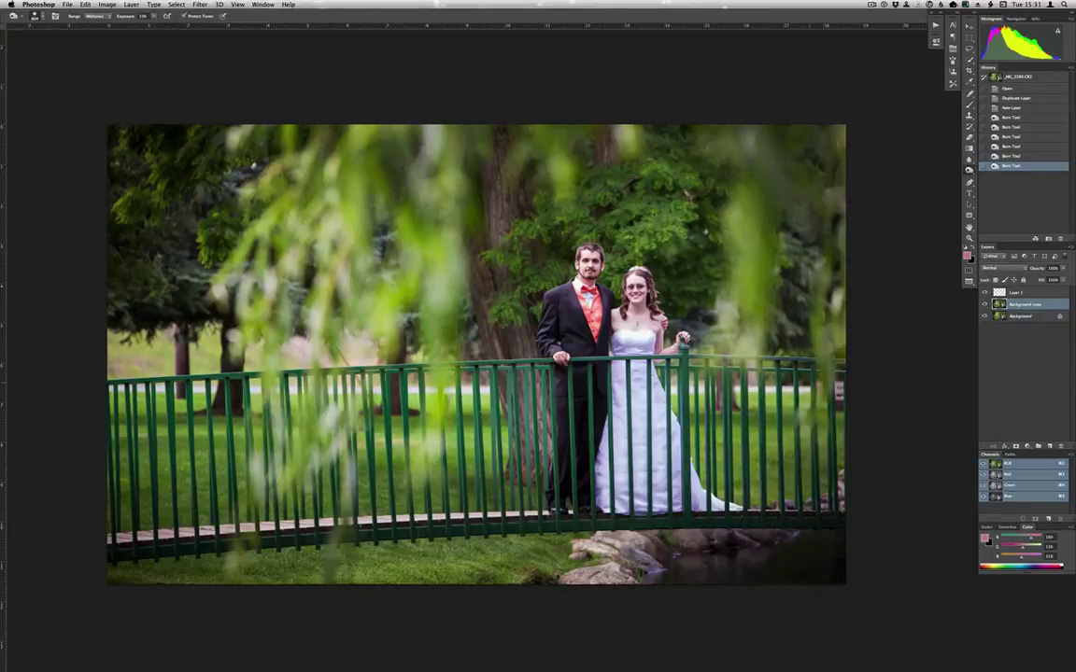
# Burn the foliage above the couple and the grass behind the green bridge railing
pyautogui.click(656, 223)
pyautogui.moveTo(519, 419); pyautogui.dragTo(566, 456)
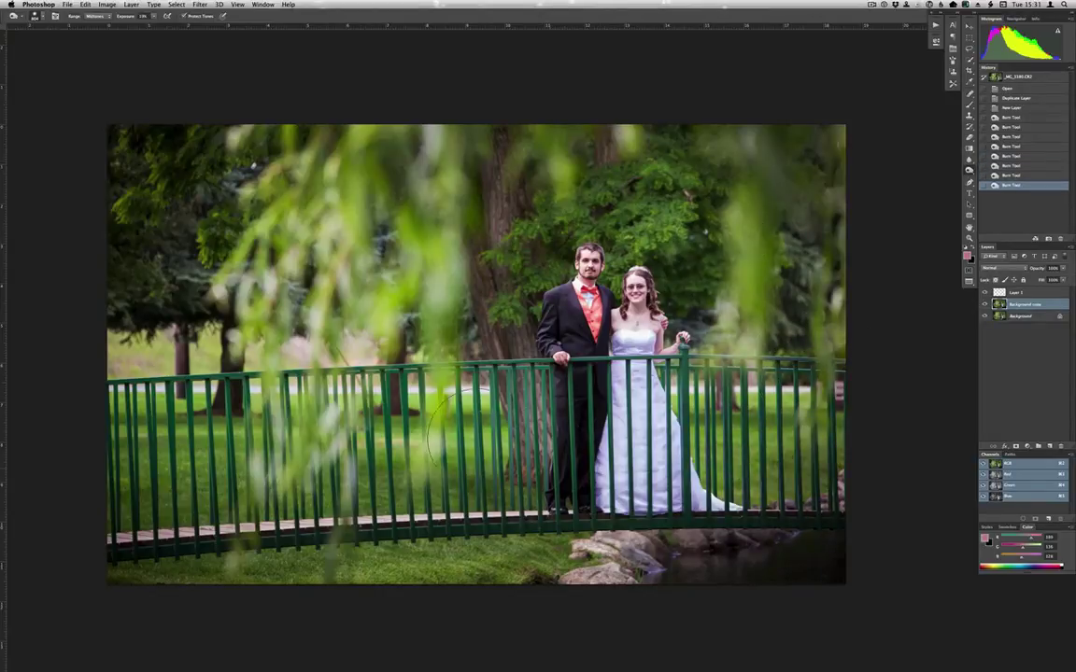
pyautogui.moveTo(434, 417); pyautogui.dragTo(308, 411)
pyautogui.moveTo(204, 412); pyautogui.dragTo(204, 379)
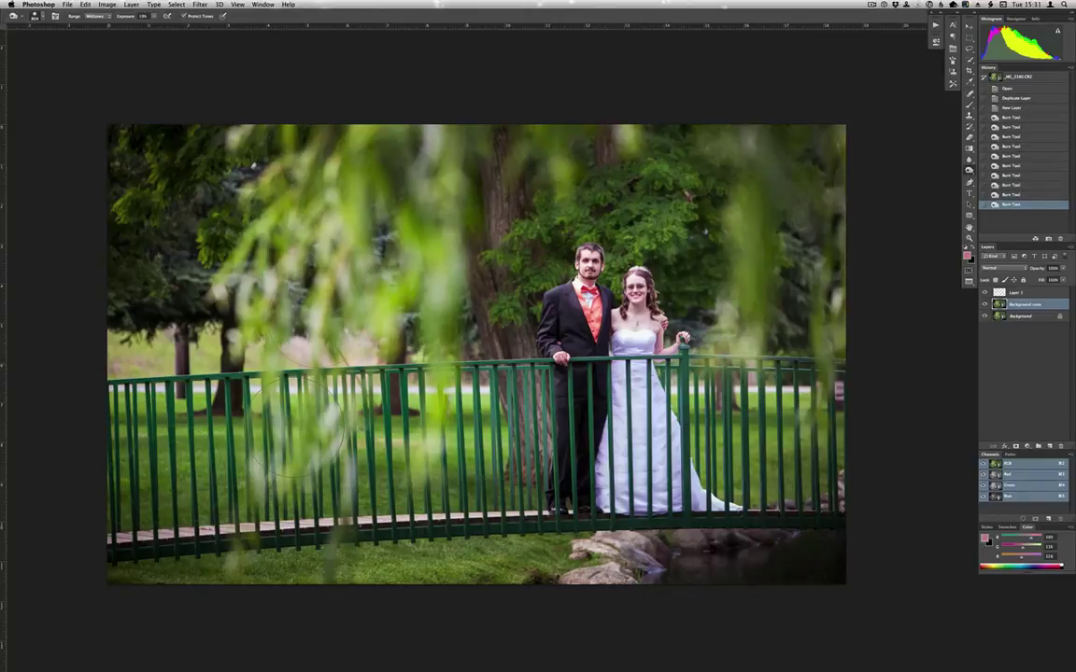
pyautogui.moveTo(298, 427)
pyautogui.mouseDown()
pyautogui.moveTo(278, 293)
pyautogui.moveTo(453, 383)
pyautogui.mouseUp()
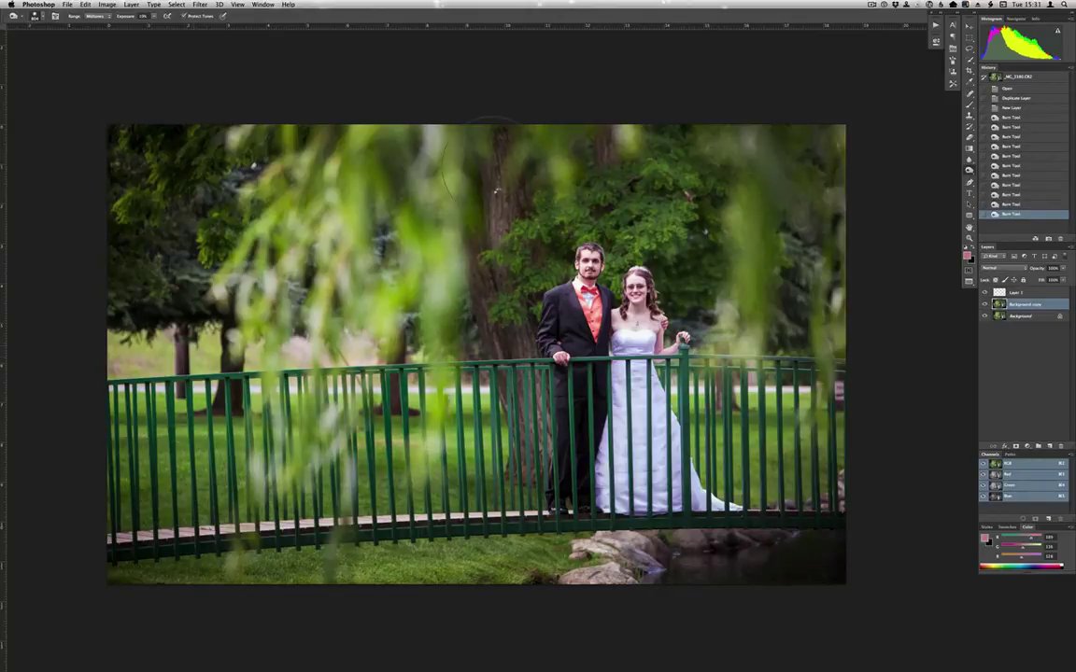
# Burn the large tree trunk, the hanging willow leaves, the distant field at left and the foliage behind the couple
pyautogui.click(497, 177)
pyautogui.click(500, 185)
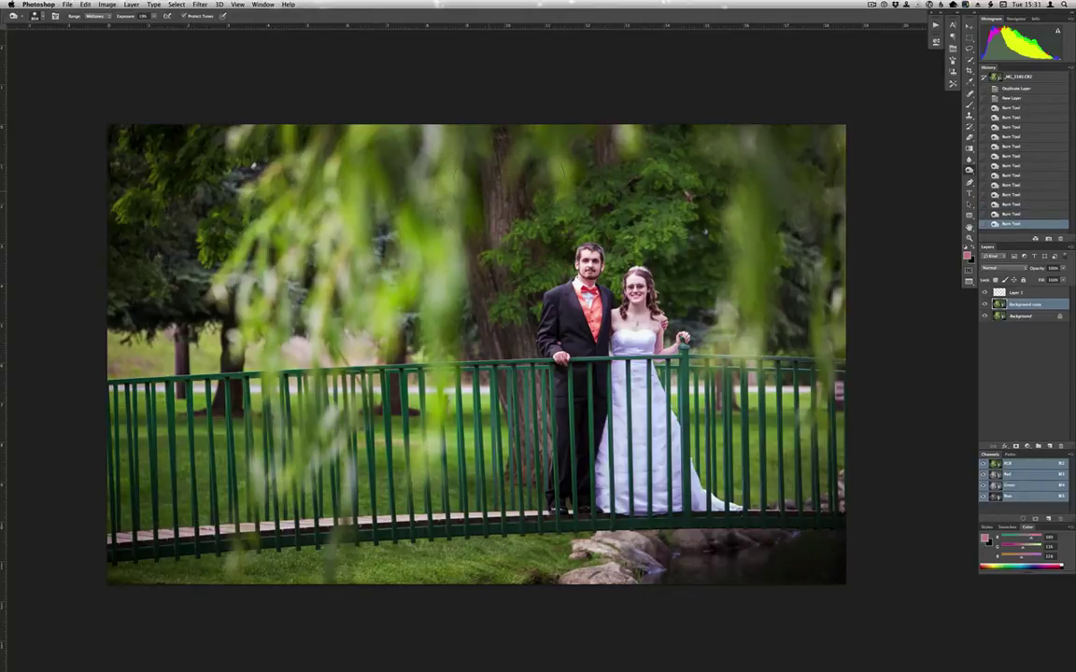
pyautogui.moveTo(507, 182); pyautogui.dragTo(476, 181)
pyautogui.moveTo(318, 278); pyautogui.dragTo(353, 311)
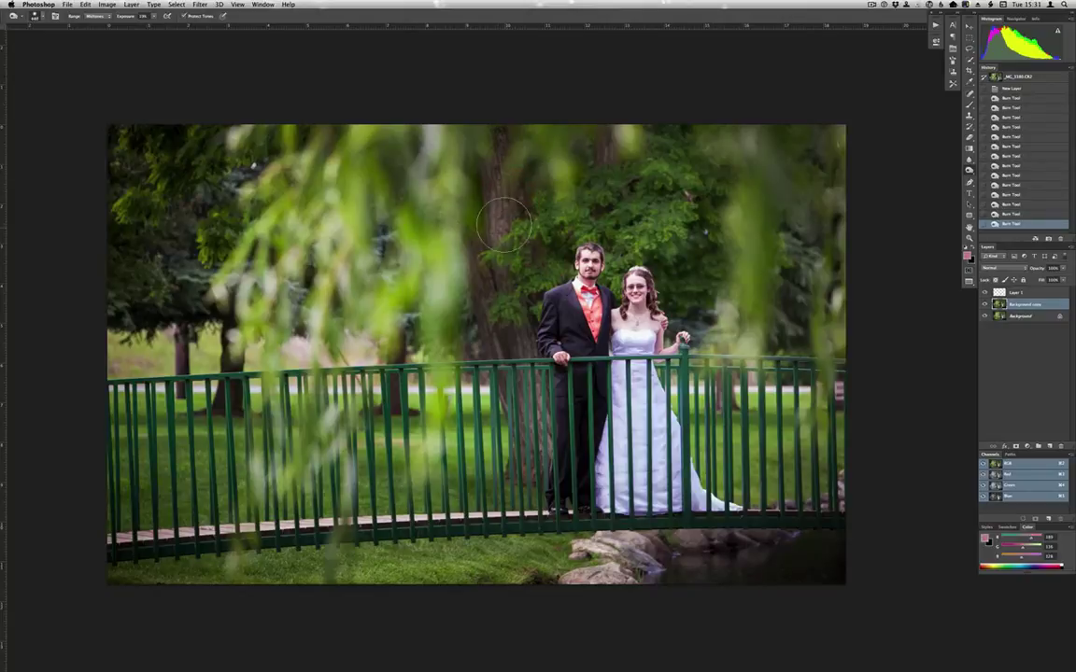
pyautogui.moveTo(504, 224); pyautogui.dragTo(454, 234)
pyautogui.moveTo(127, 344)
pyautogui.mouseDown()
pyautogui.moveTo(303, 329)
pyautogui.moveTo(238, 332)
pyautogui.mouseUp()
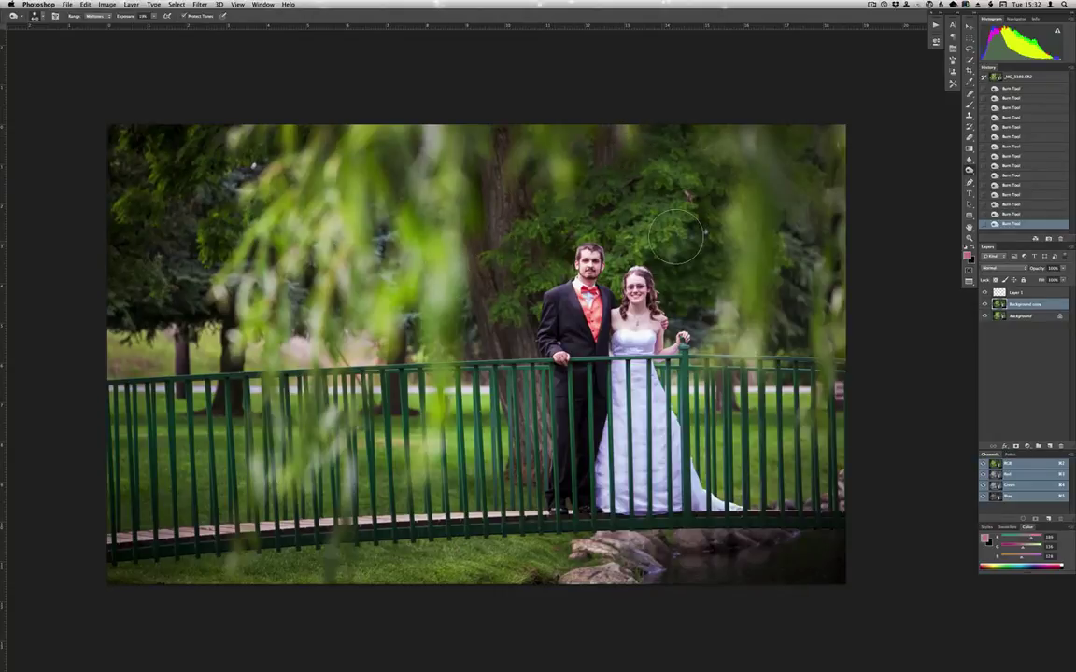
pyautogui.moveTo(614, 243); pyautogui.dragTo(592, 243)
pyautogui.moveTo(511, 319)
pyautogui.mouseDown()
pyautogui.moveTo(489, 261)
pyautogui.moveTo(486, 392)
pyautogui.mouseUp()
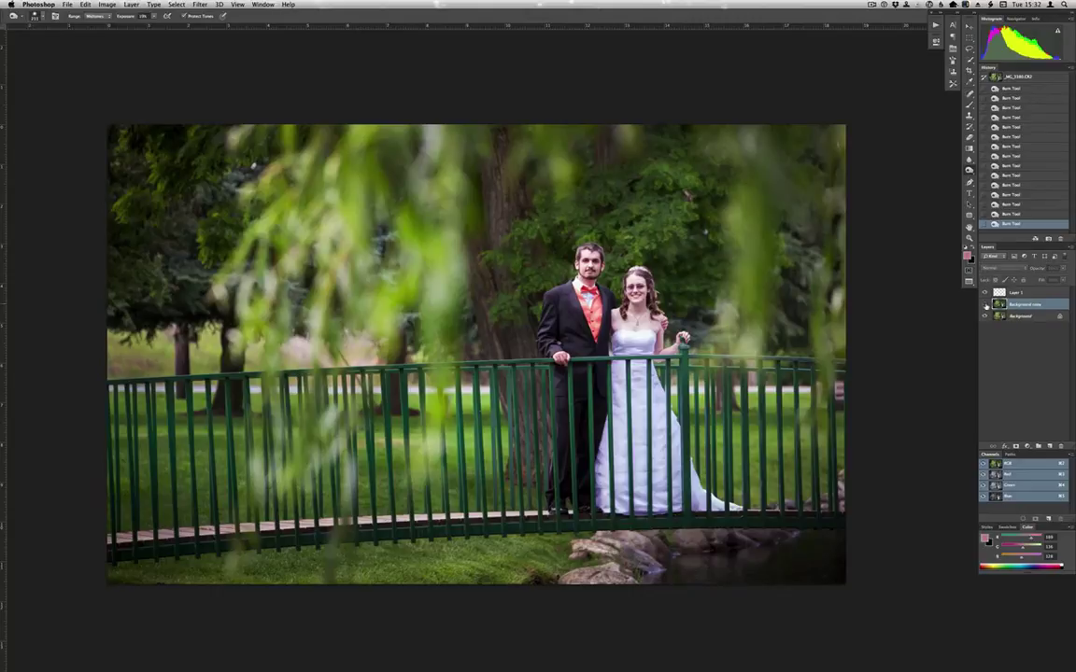
# Toggle the Background copy layer's visibility to compare the burned photo with the original
pyautogui.click(984, 304)
pyautogui.click(985, 304)
pyautogui.click(986, 305)
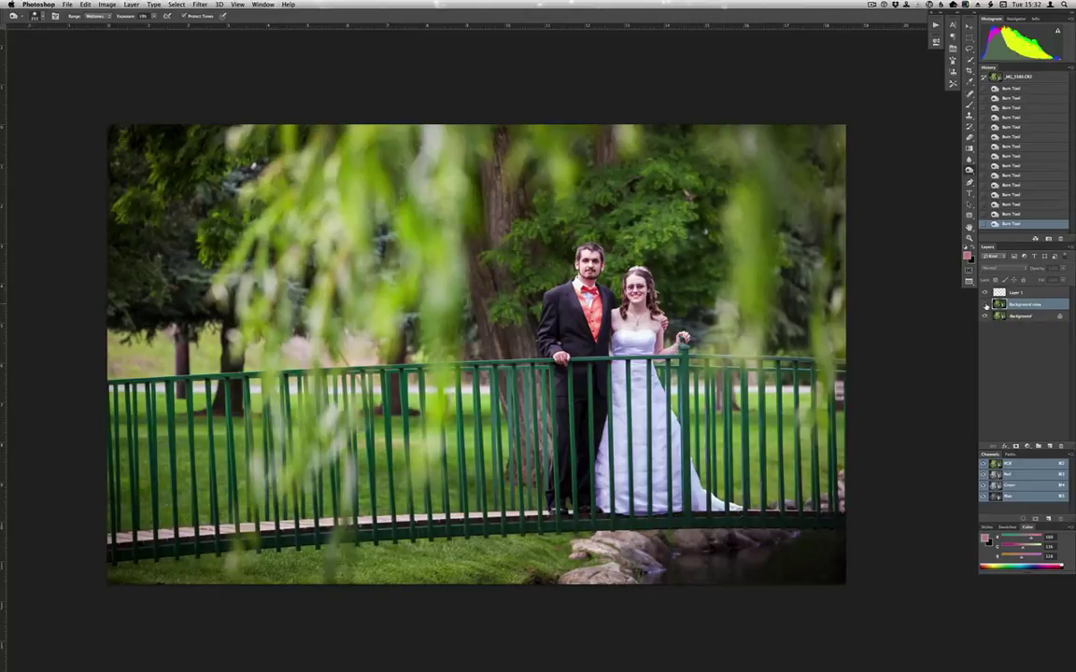
pyautogui.click(985, 305)
pyautogui.click(985, 305)
pyautogui.click(985, 305)
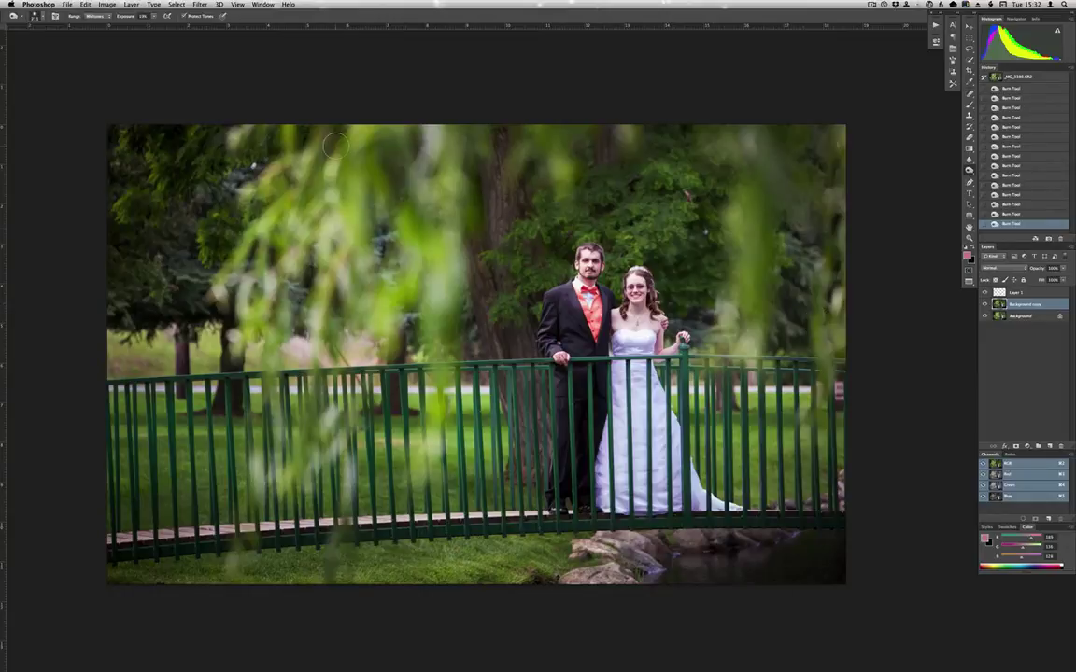
# Set the Burn range to Shadows with a lower exposure and step back through the latest burn strokes in the history
pyautogui.click(93, 16)
pyautogui.click(95, 9)
pyautogui.moveTo(126, 18); pyautogui.dragTo(114, 16)
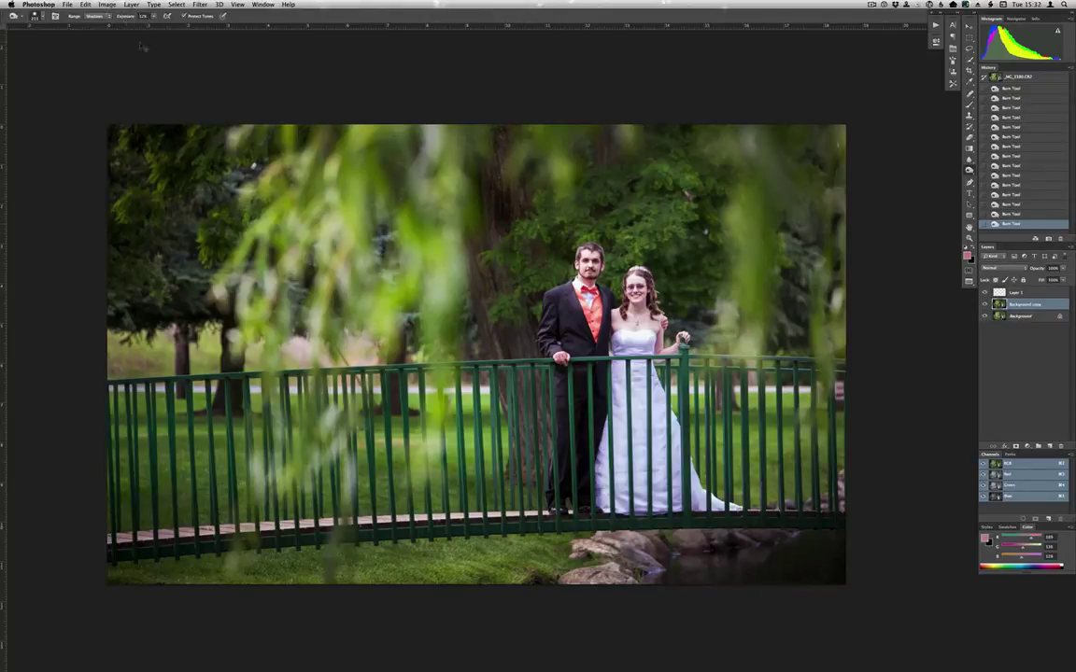
pyautogui.click(1024, 203)
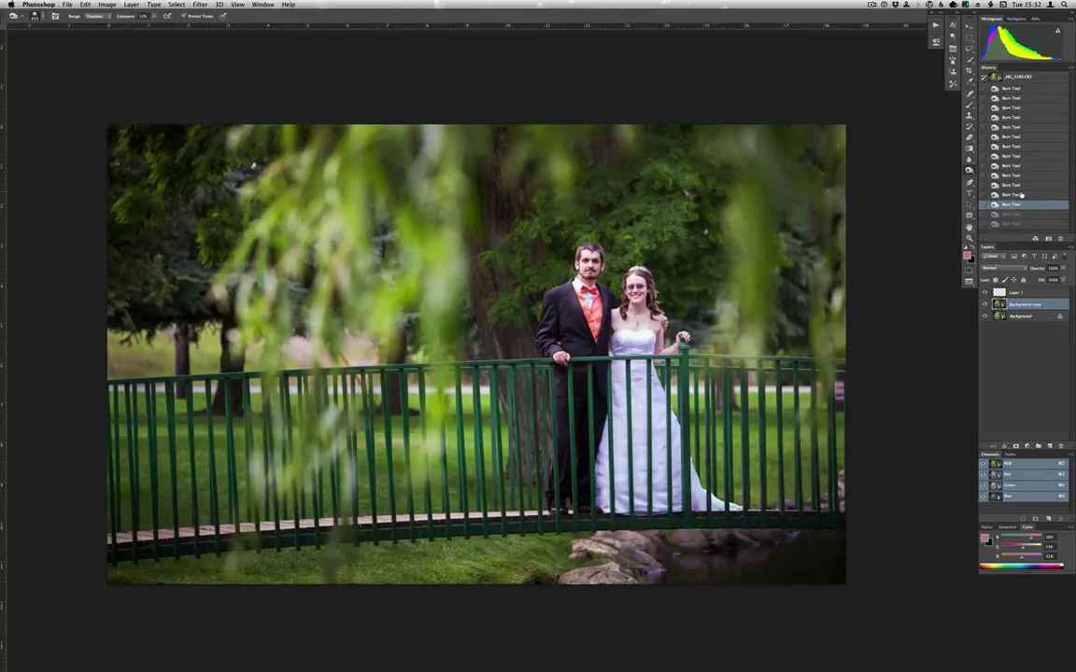
pyautogui.click(1021, 196)
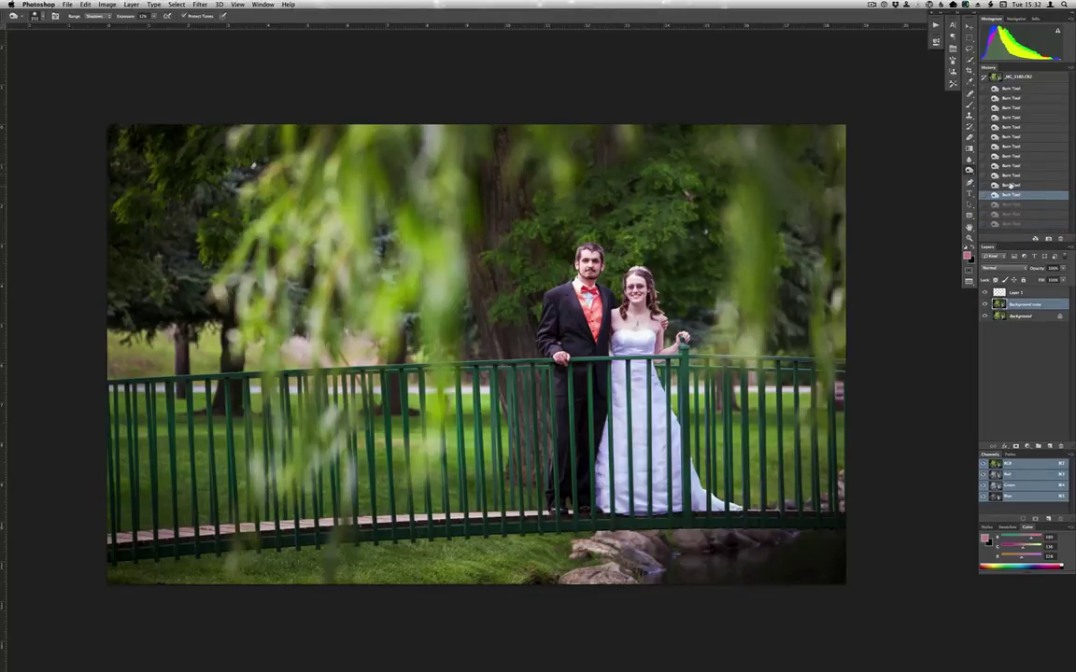
pyautogui.click(1011, 186)
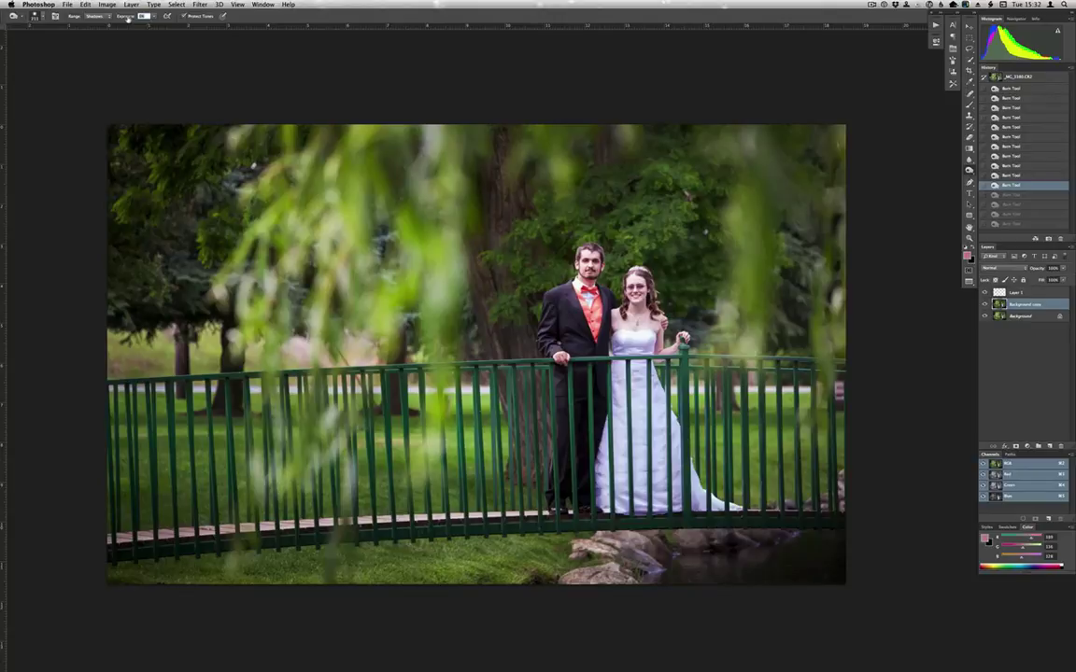
# Lower the burn exposure further and darken the shadows on the tree trunk beside the groom, undoing the last stroke
pyautogui.moveTo(128, 18); pyautogui.dragTo(109, 9)
pyautogui.moveTo(449, 263); pyautogui.dragTo(474, 252)
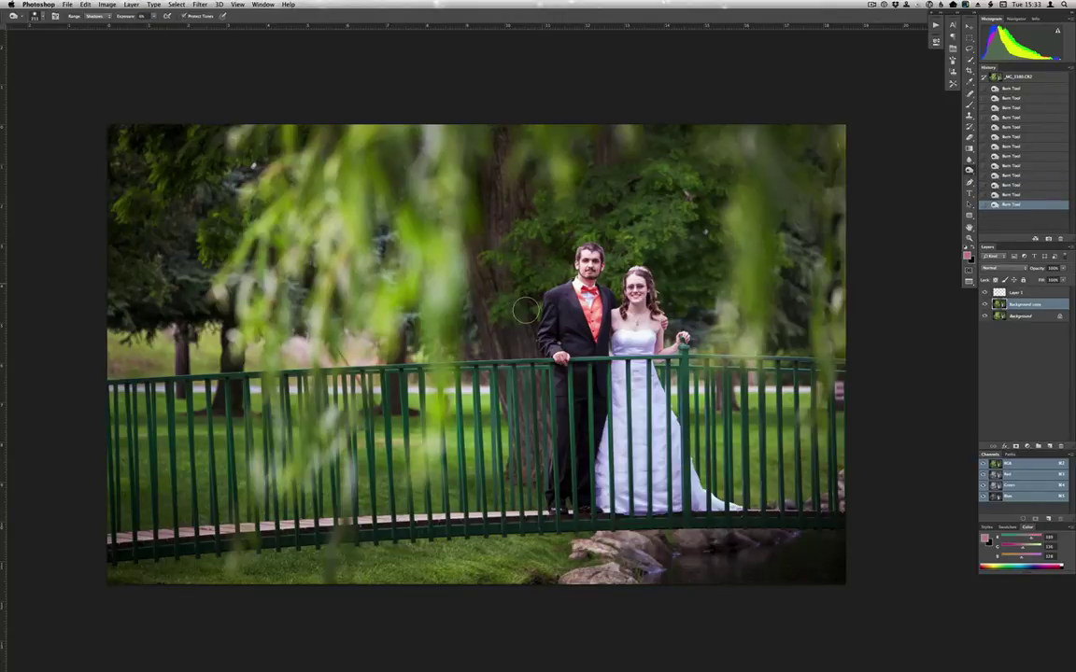
pyautogui.moveTo(526, 310)
pyautogui.mouseDown()
pyautogui.moveTo(528, 376)
pyautogui.moveTo(517, 375)
pyautogui.mouseUp()
pyautogui.click(514, 378)
pyautogui.press('super+z')
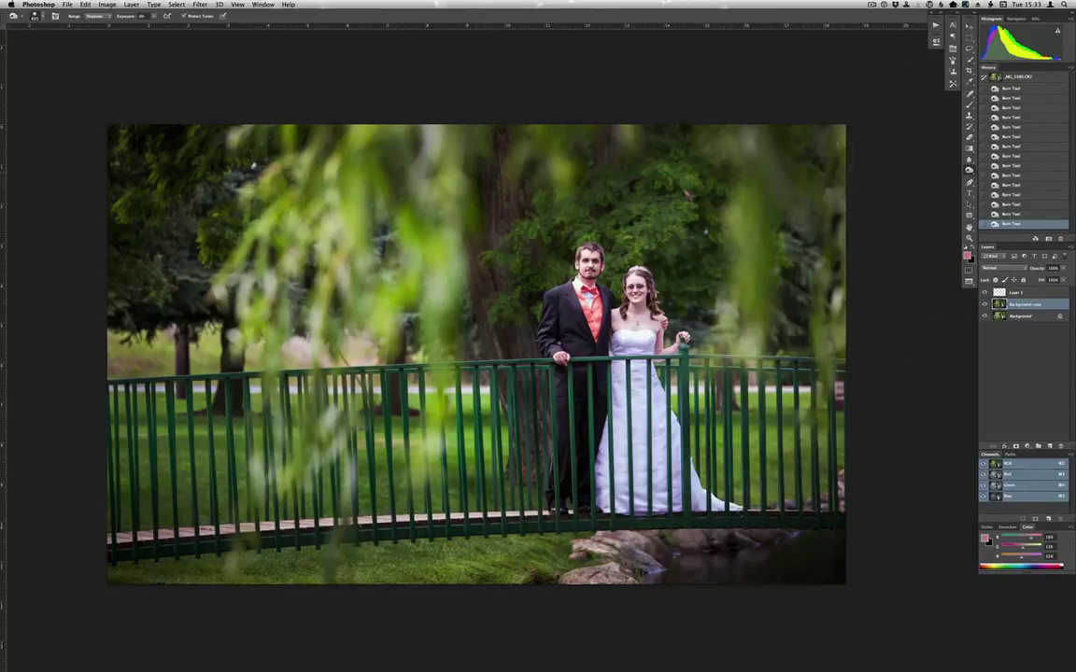
# Try the Burn tool's Highlights range on the bride's dress and undo the stroke
pyautogui.click(96, 16)
pyautogui.click(93, 36)
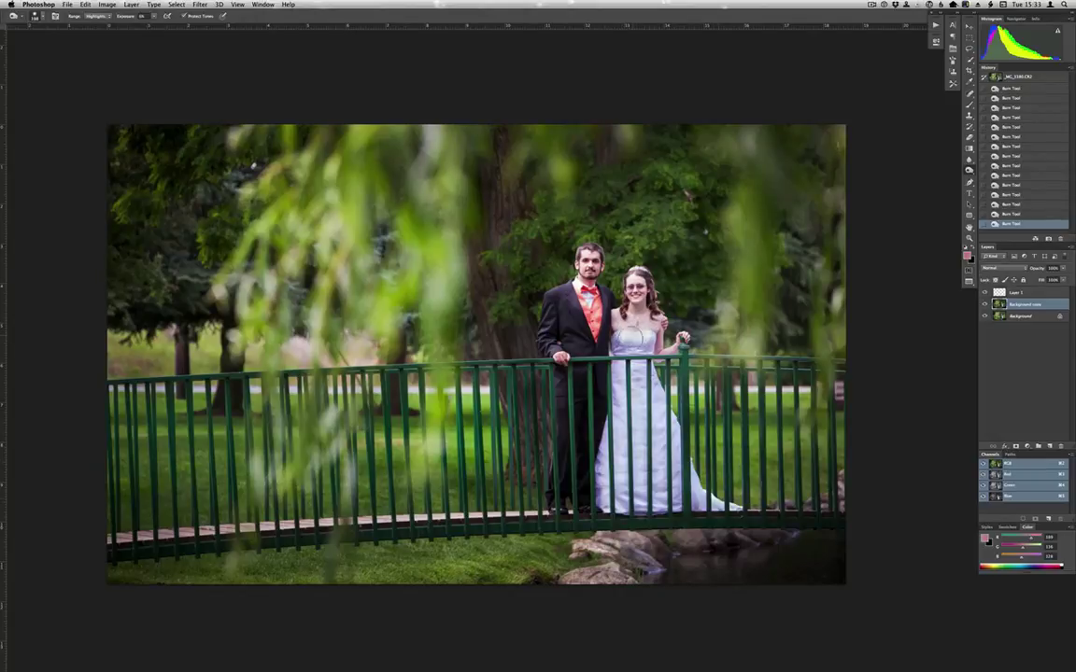
pyautogui.press('super+z')
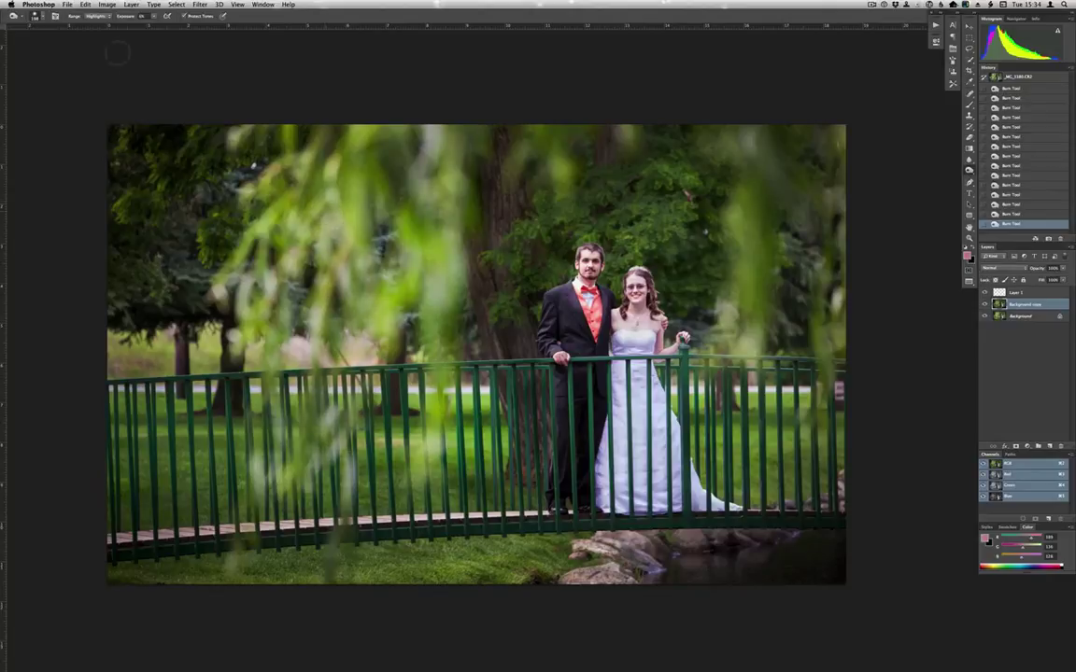
# Set the Burn range back to Midtones, darken the willow leaves and walkway, and compare with the Background copy layer hidden
pyautogui.click(92, 16)
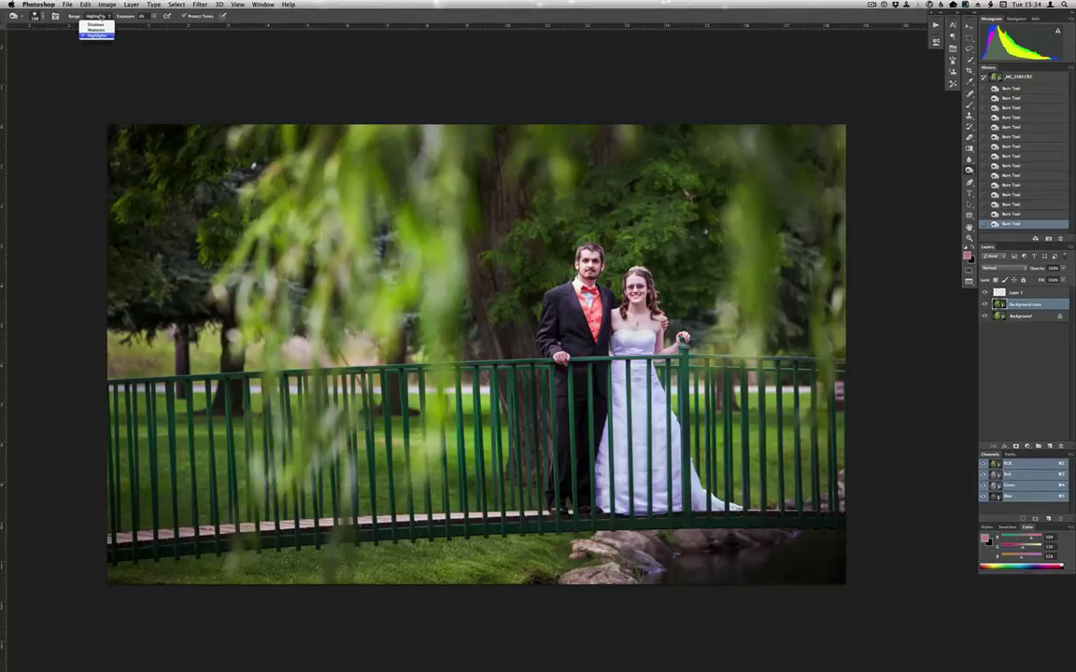
pyautogui.click(88, 26)
pyautogui.moveTo(354, 222); pyautogui.dragTo(371, 221)
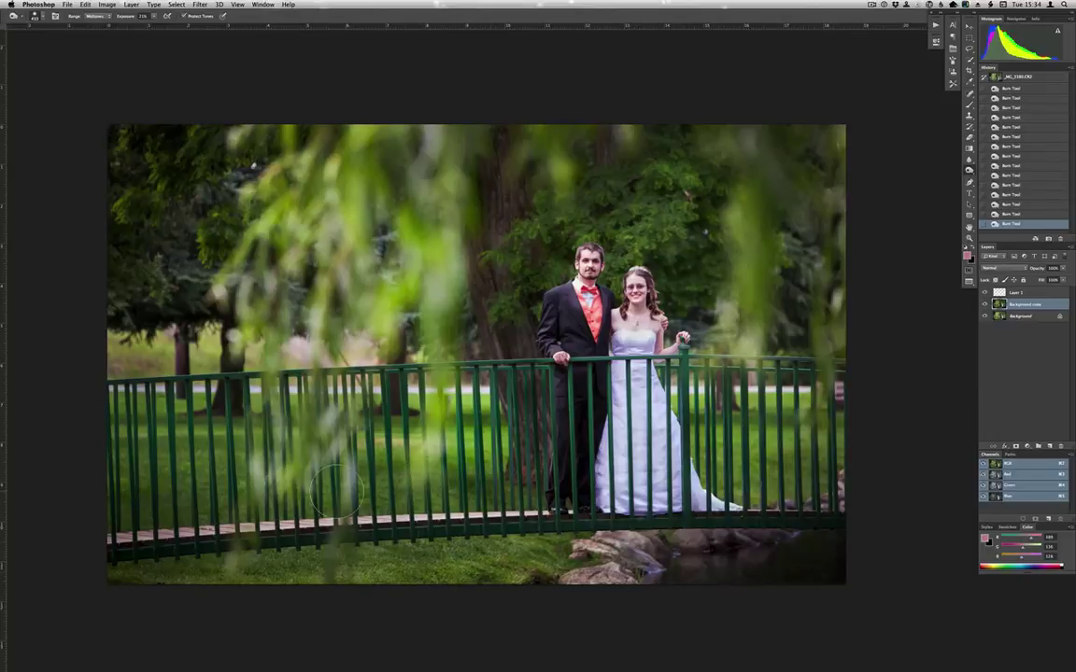
pyautogui.moveTo(184, 528); pyautogui.dragTo(133, 526)
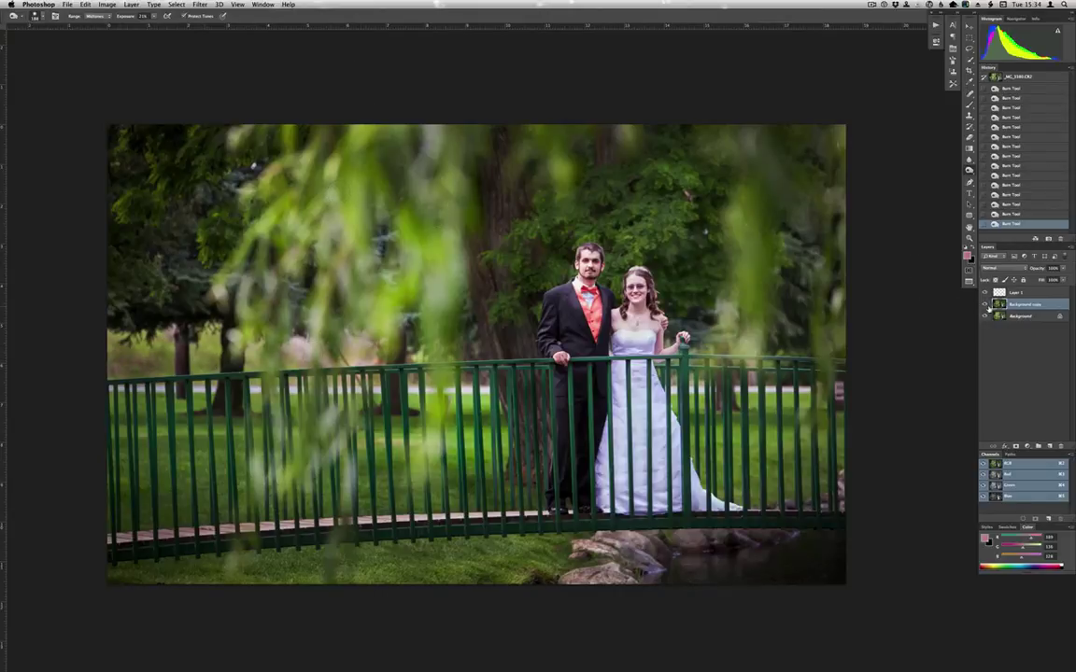
pyautogui.click(985, 304)
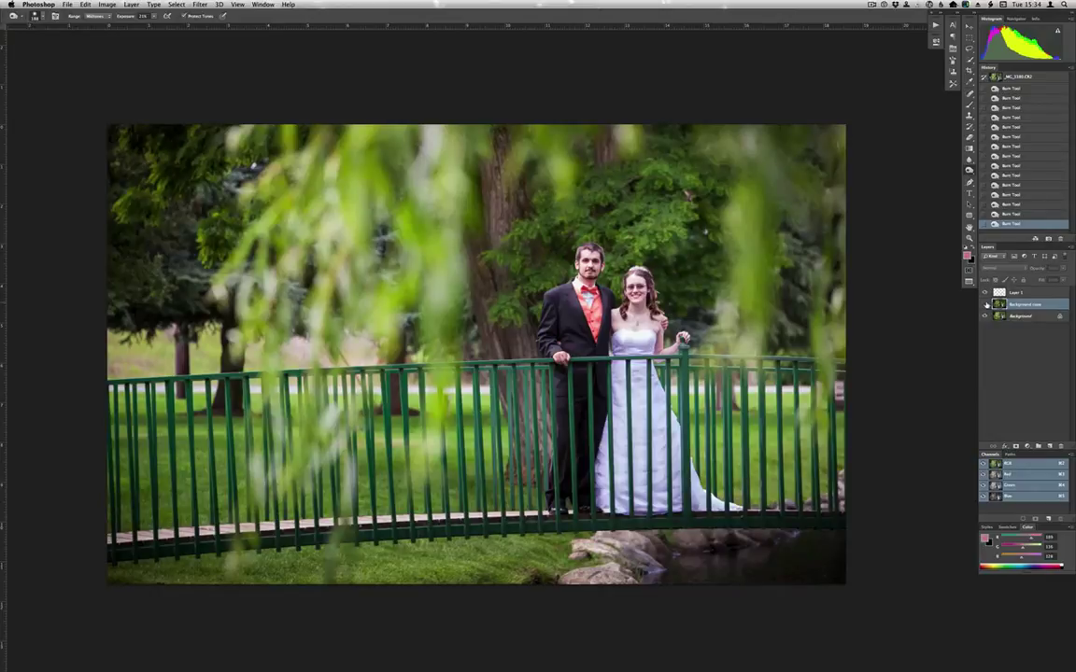
pyautogui.click(986, 305)
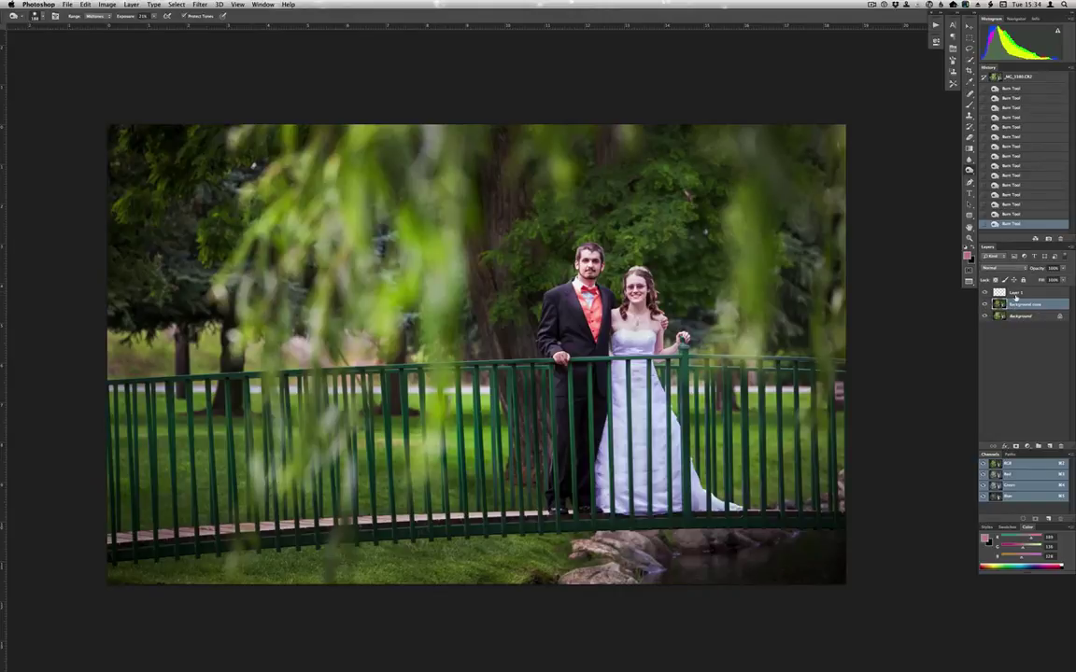
# Rename Layer 1 as "fix"
pyautogui.click(1016, 293)
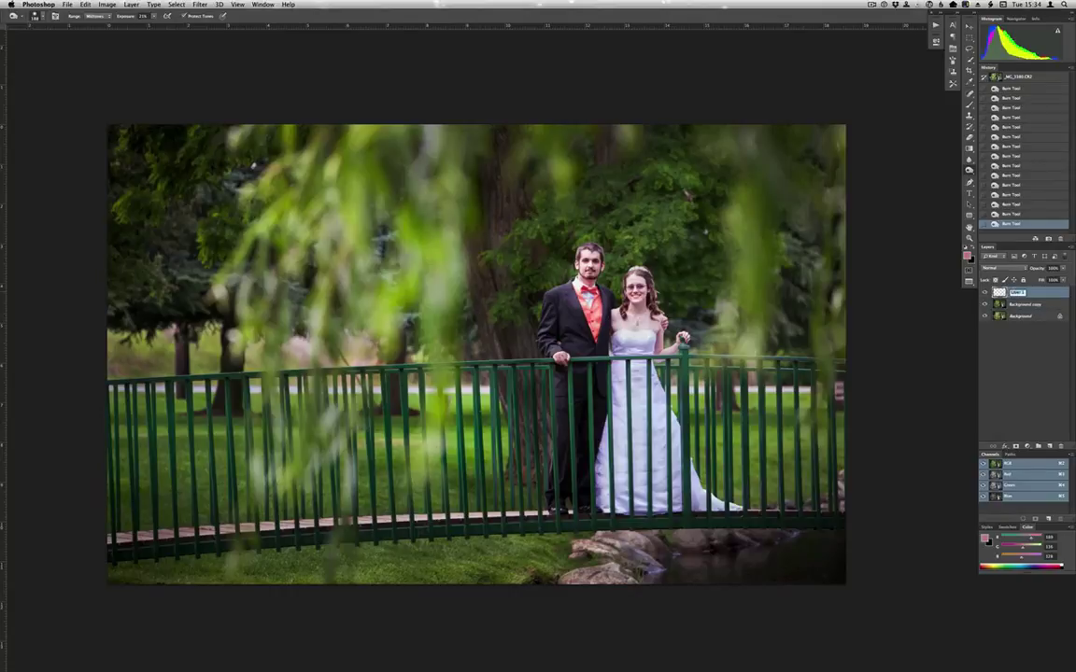
pyautogui.write('fix')
pyautogui.press('Return')
# Brush a skin tone sampled from the bride's face over her forehead, cheek and upper chest on the renamed layer
pyautogui.scroll(1, 613, 303)
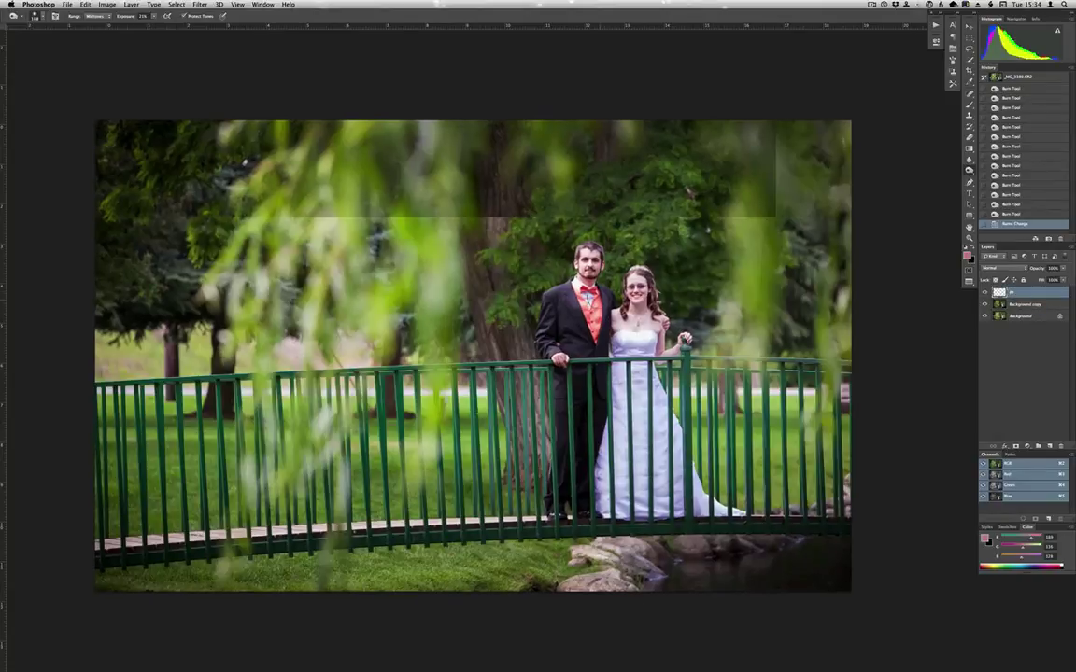
pyautogui.scroll(3, 628, 287)
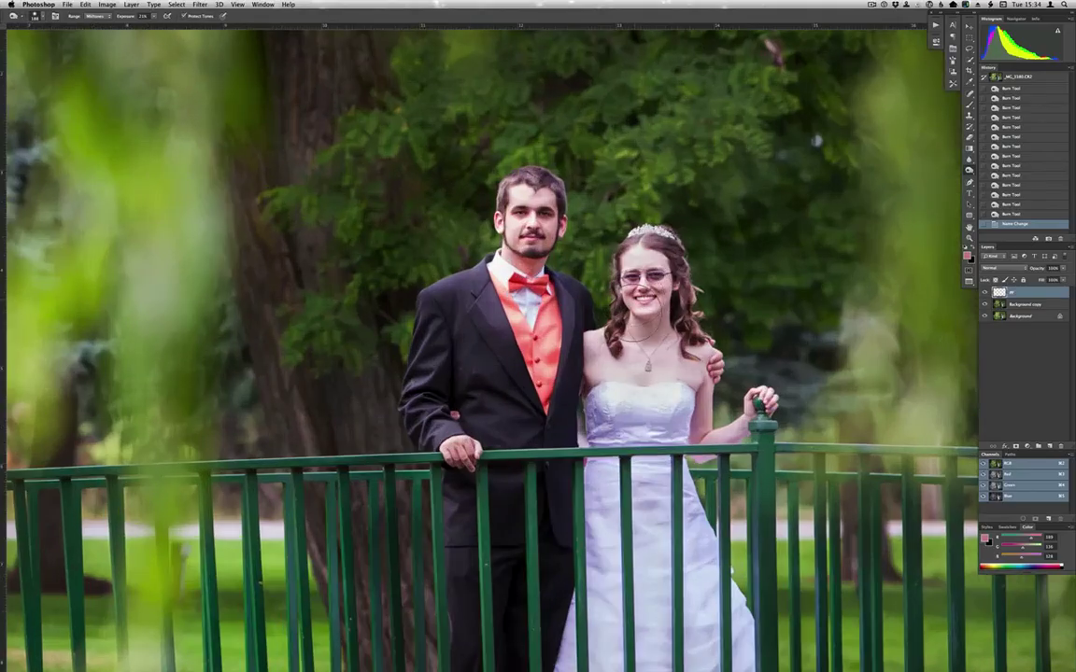
pyautogui.scroll(1, 597, 266)
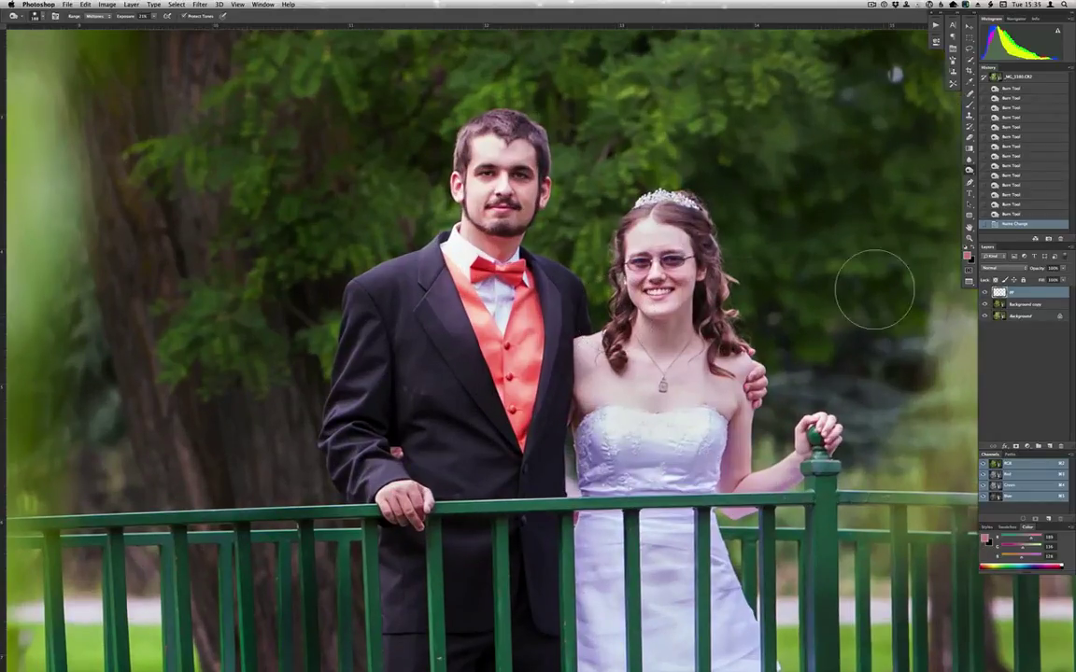
pyautogui.press('b')
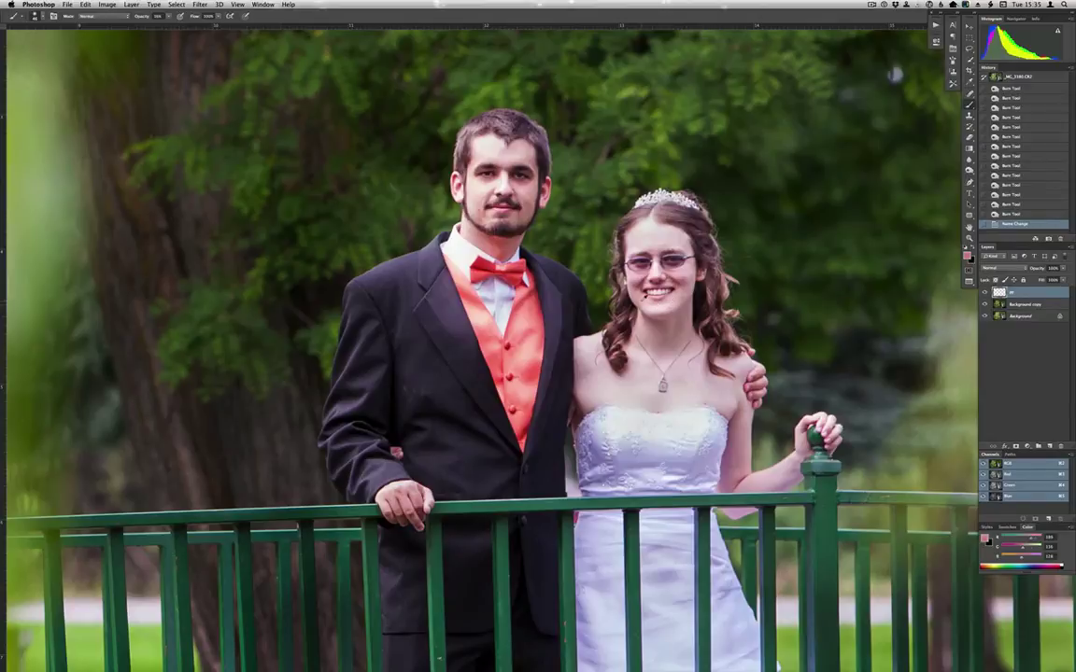
pyautogui.keyDown('alt'); pyautogui.click(644, 300); pyautogui.keyUp('alt')
pyautogui.moveTo(641, 240)
pyautogui.mouseDown()
pyautogui.moveTo(634, 248)
pyautogui.moveTo(651, 227)
pyautogui.mouseUp()
pyautogui.press('super+z')
pyautogui.moveTo(651, 229); pyautogui.dragTo(669, 234)
pyautogui.moveTo(670, 235)
pyautogui.mouseDown()
pyautogui.moveTo(688, 302)
pyautogui.moveTo(662, 312)
pyautogui.moveTo(679, 312)
pyautogui.mouseUp()
pyautogui.click(678, 312)
pyautogui.click(607, 377)
pyautogui.moveTo(610, 386)
pyautogui.mouseDown()
pyautogui.moveTo(627, 407)
pyautogui.moveTo(651, 400)
pyautogui.mouseUp()
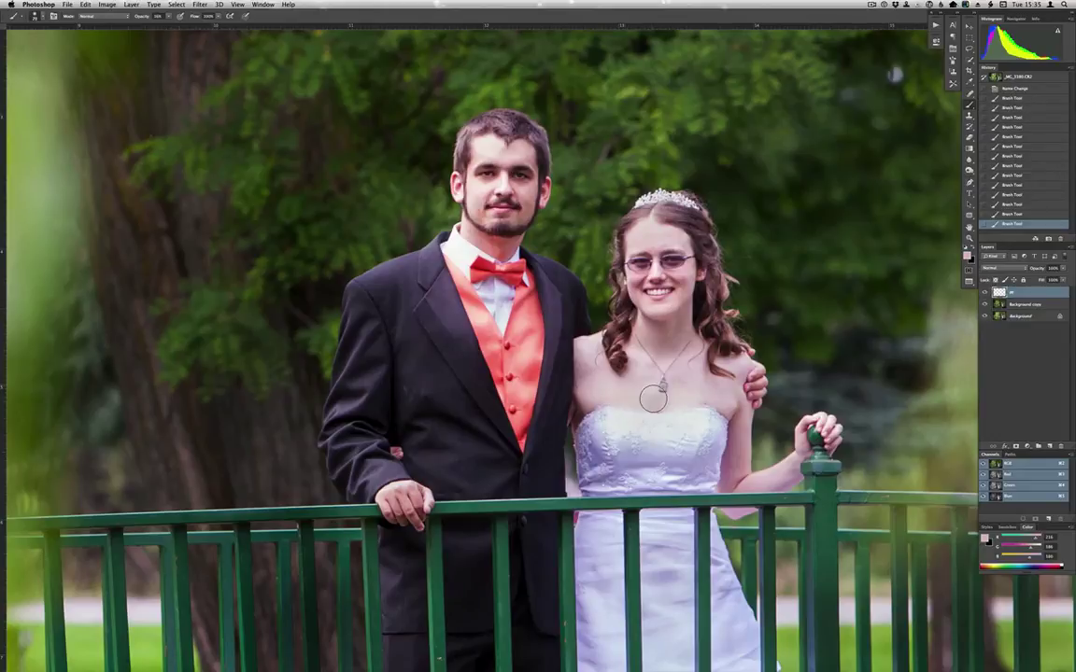
# Brush sampled skin tones over the bride's chest and cheek and over the groom's forehead, cheeks and chin
pyautogui.click(704, 394)
pyautogui.moveTo(692, 285)
pyautogui.mouseDown()
pyautogui.moveTo(678, 286)
pyautogui.moveTo(688, 285)
pyautogui.mouseUp()
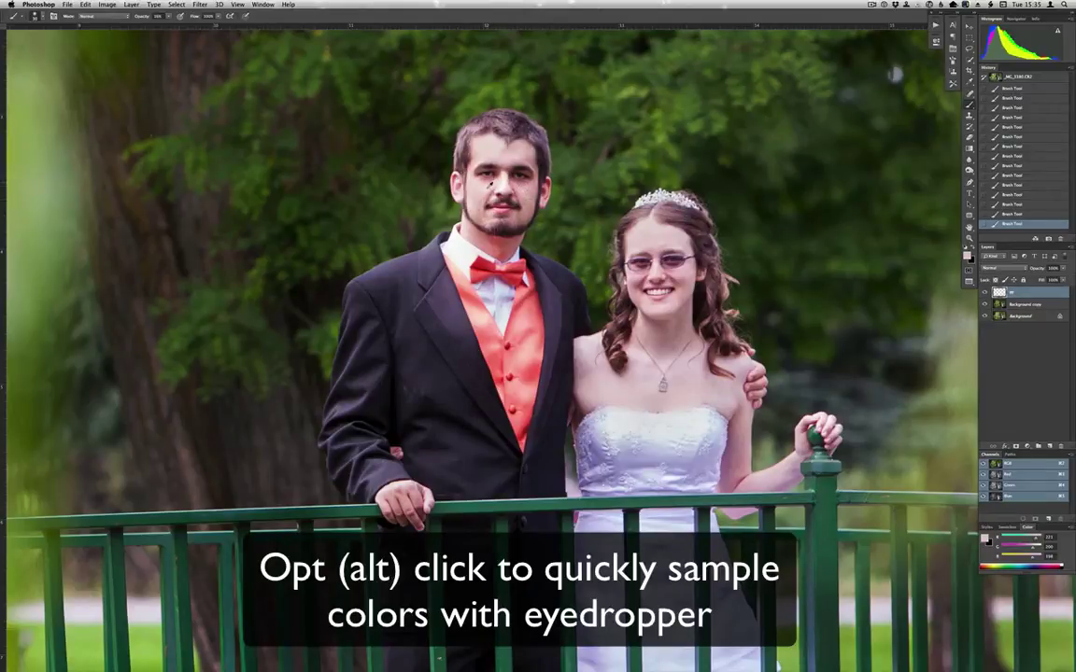
pyautogui.keyDown('alt'); pyautogui.click(490, 146); pyautogui.keyUp('alt')
pyautogui.keyDown('alt'); pyautogui.click(456, 172); pyautogui.keyUp('alt')
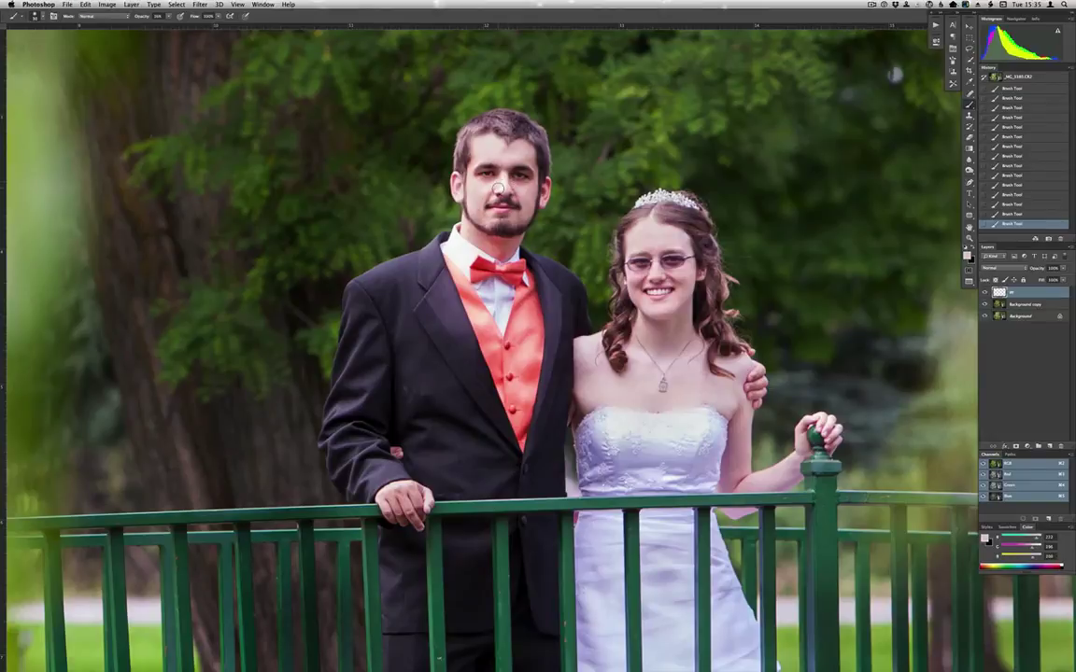
pyautogui.keyDown('alt'); pyautogui.click(518, 162); pyautogui.keyUp('alt')
pyautogui.keyDown('alt'); pyautogui.click(633, 278); pyautogui.keyUp('alt')
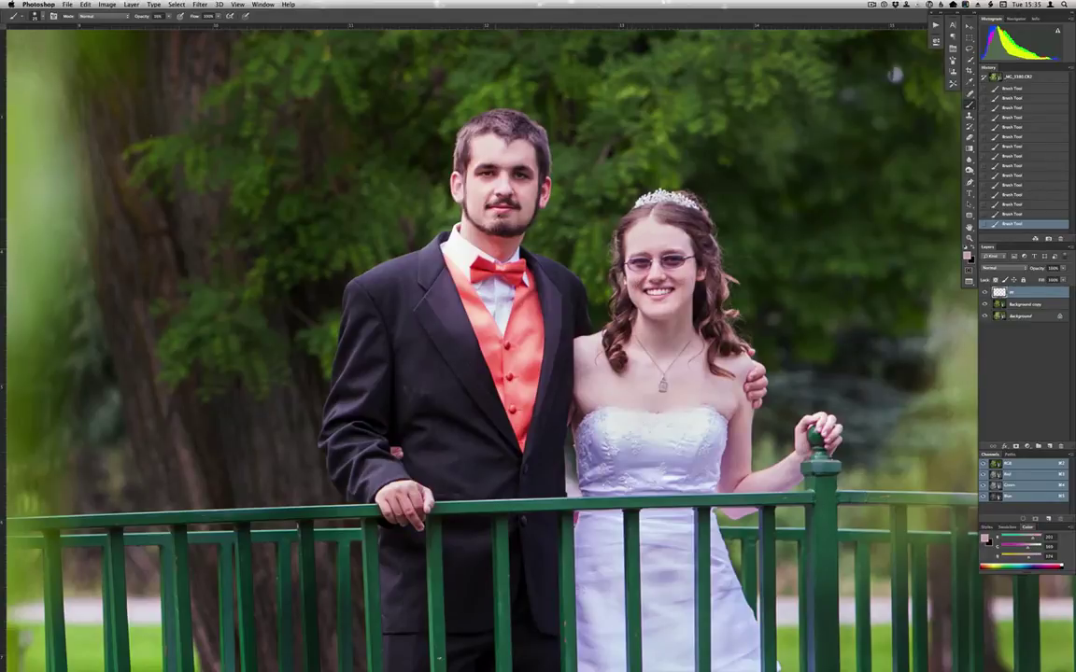
pyautogui.keyDown('alt'); pyautogui.click(483, 215); pyautogui.keyUp('alt')
# Compare the skin retouching before and after by undoing and restoring the last strokes and toggling the fix layer's visibility
pyautogui.press('super+z')
pyautogui.click(1023, 216)
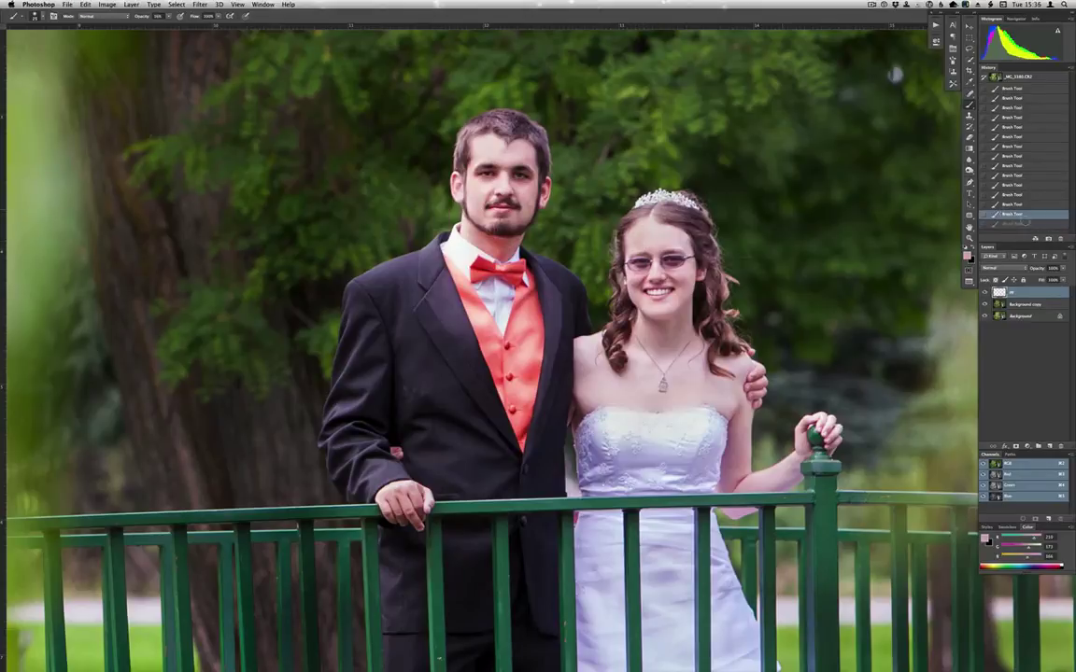
pyautogui.press('alt+super+z')
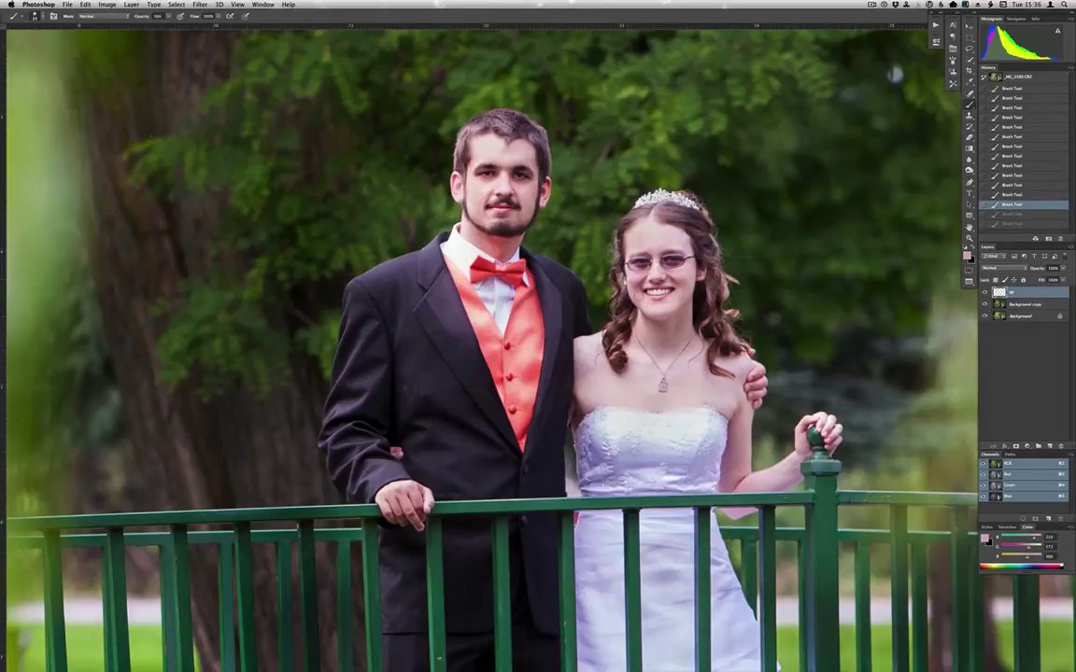
pyautogui.press('shift+super+z')
pyautogui.press('shift+super+z')
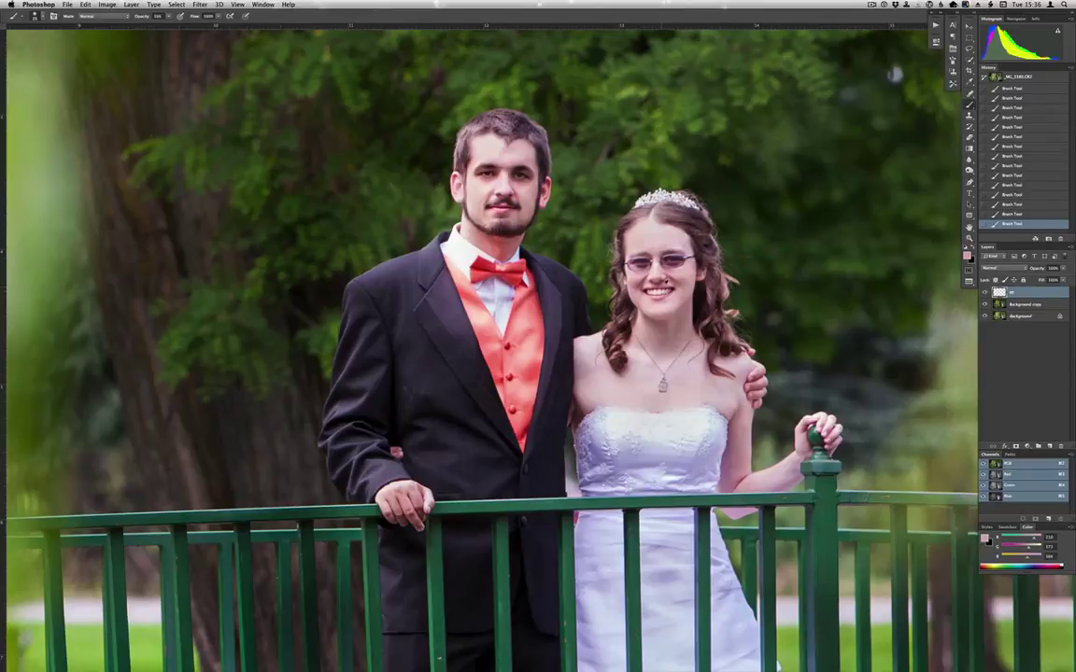
pyautogui.keyDown('alt'); pyautogui.click(595, 257); pyautogui.keyUp('alt')
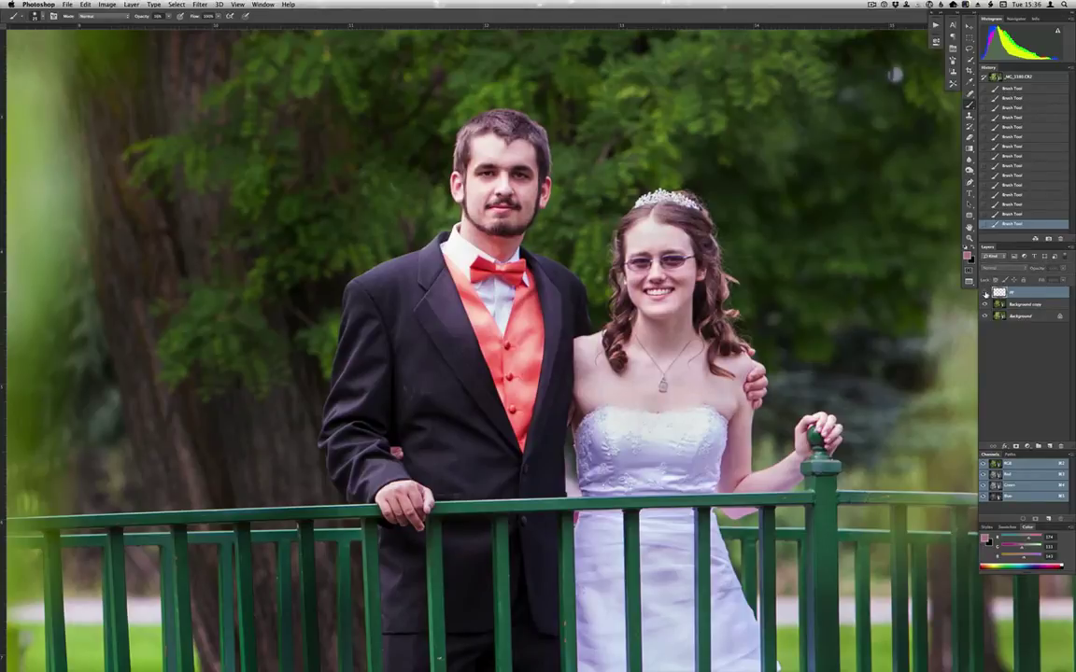
pyautogui.click(985, 295)
pyautogui.click(986, 294)
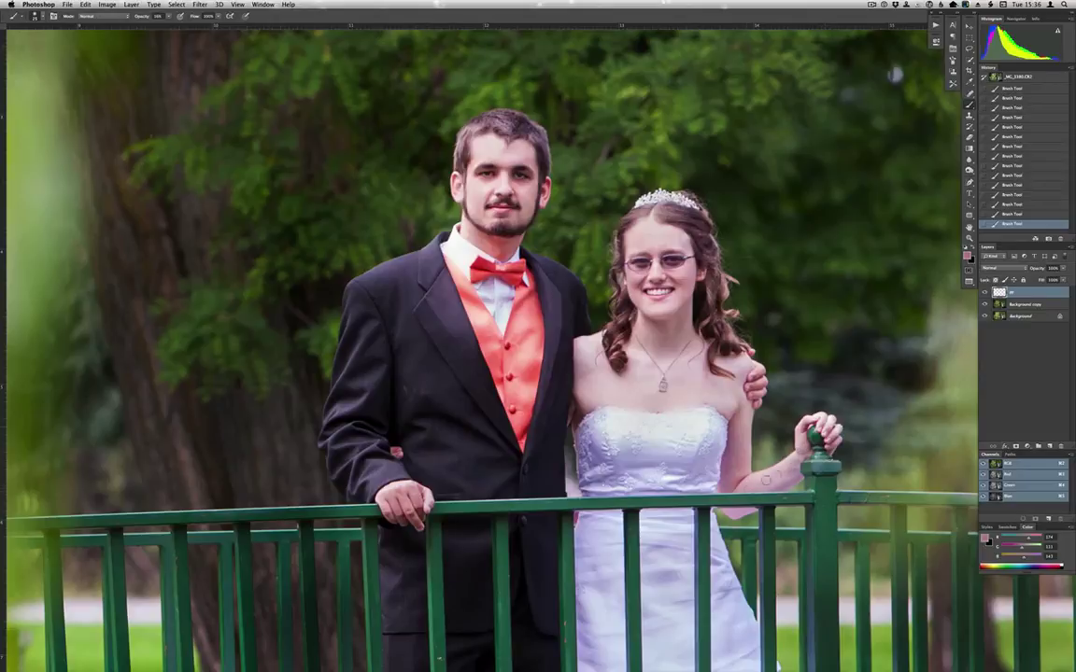
# Brush locally sampled colours over the bride's forearm, the dress bodice and the curl beside her neck
pyautogui.moveTo(754, 483); pyautogui.dragTo(764, 483)
pyautogui.keyDown('alt'); pyautogui.click(689, 448); pyautogui.keyUp('alt')
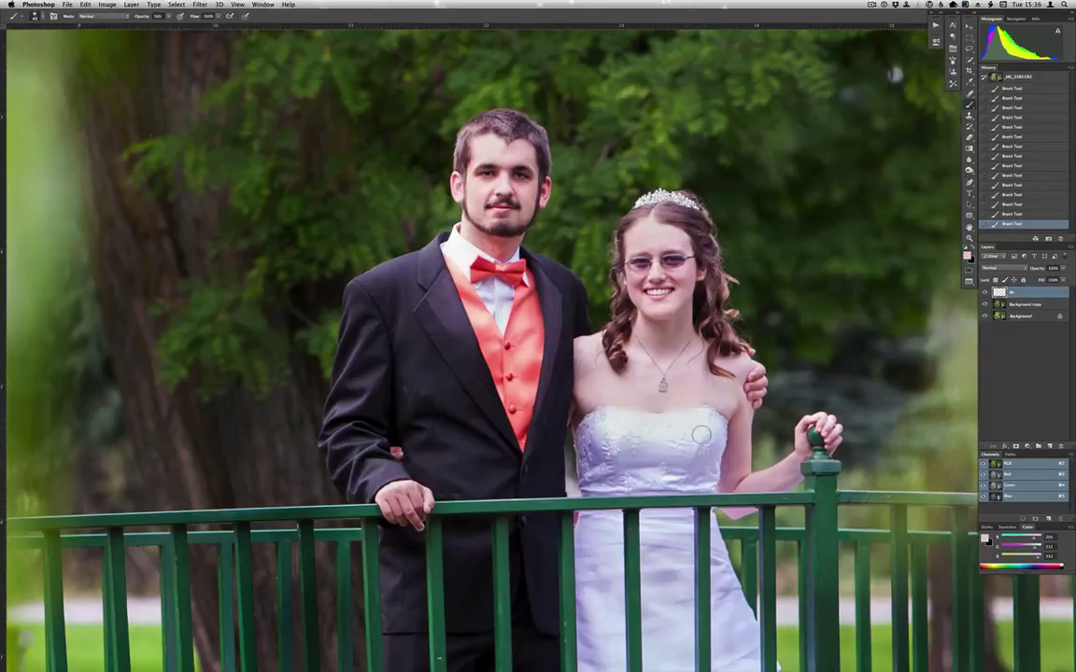
pyautogui.keyDown('alt'); pyautogui.click(604, 437); pyautogui.keyUp('alt')
pyautogui.keyDown('alt'); pyautogui.click(605, 422); pyautogui.keyUp('alt')
pyautogui.moveTo(607, 423); pyautogui.dragTo(621, 427)
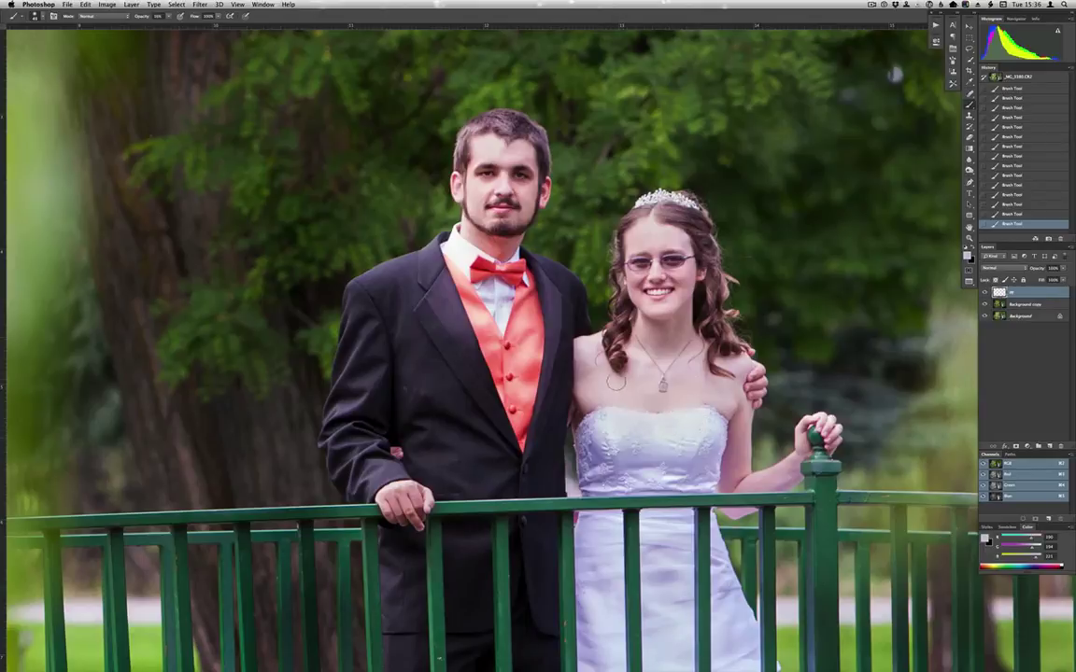
pyautogui.keyDown('alt'); pyautogui.click(612, 349); pyautogui.keyUp('alt')
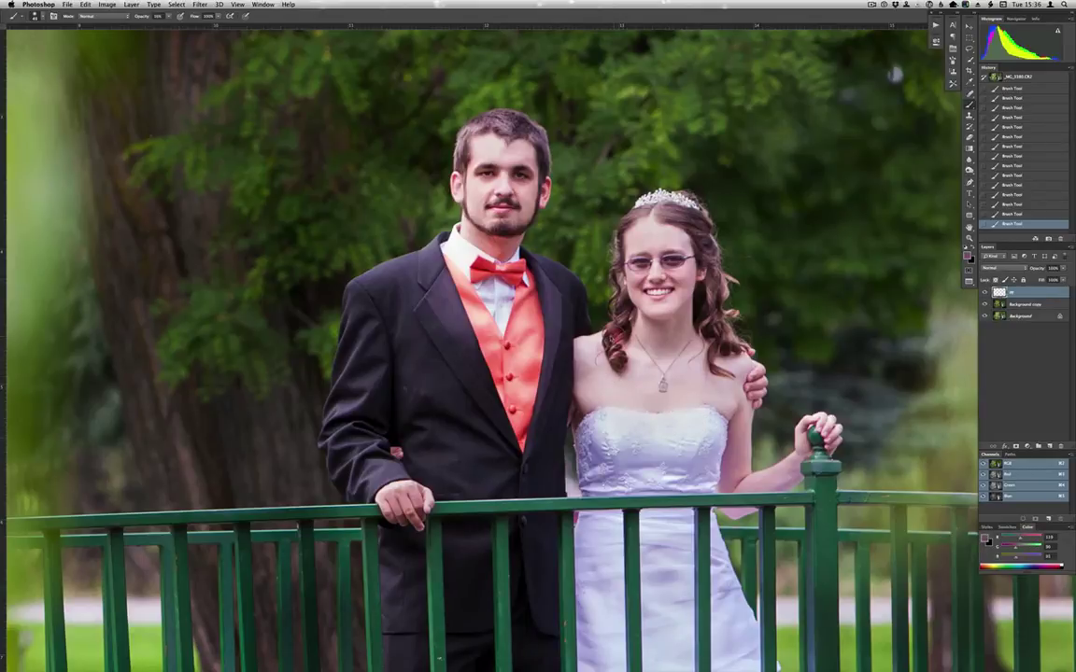
pyautogui.moveTo(618, 342); pyautogui.dragTo(612, 342)
# Burn the bride's hair on the Background copy layer with a small brush and reduced exposure
pyautogui.click(1015, 305)
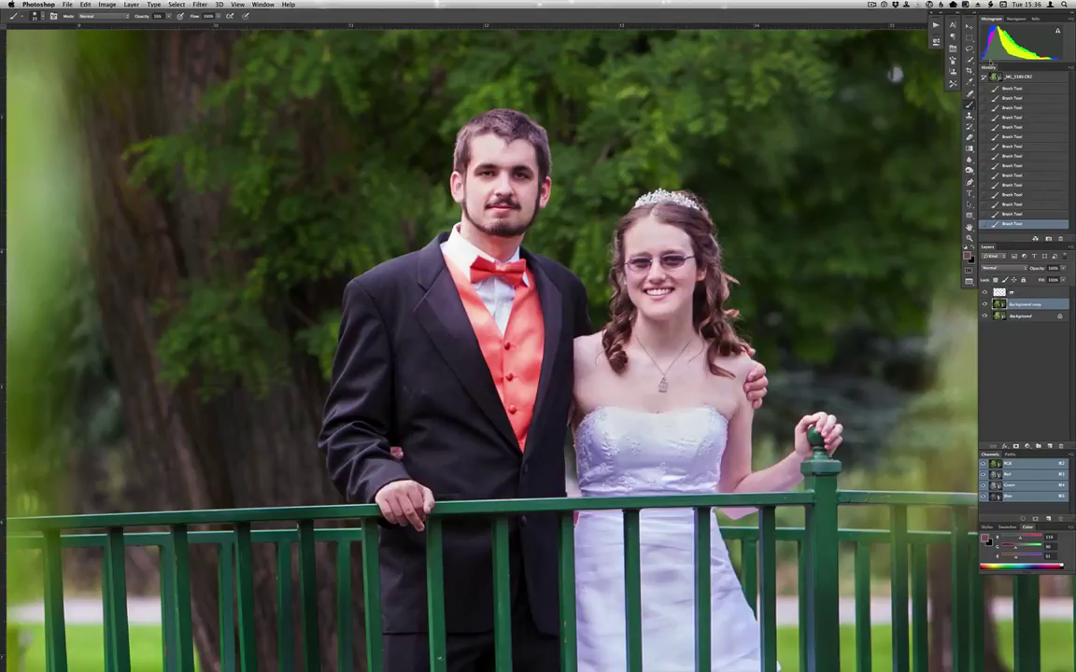
pyautogui.press('o')
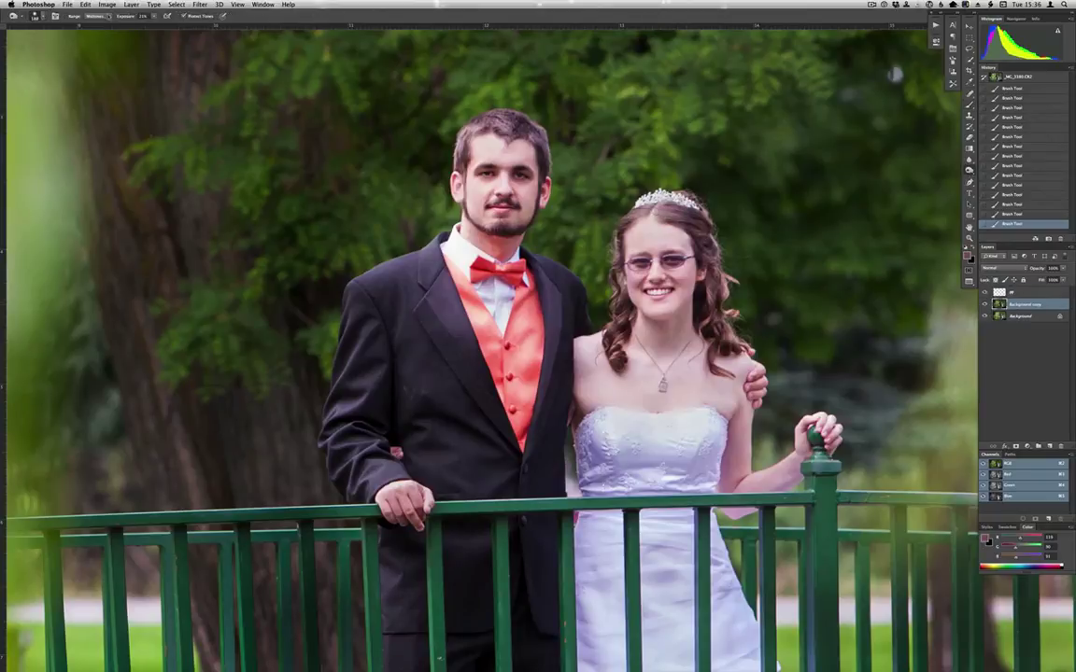
pyautogui.moveTo(122, 16); pyautogui.dragTo(120, 17)
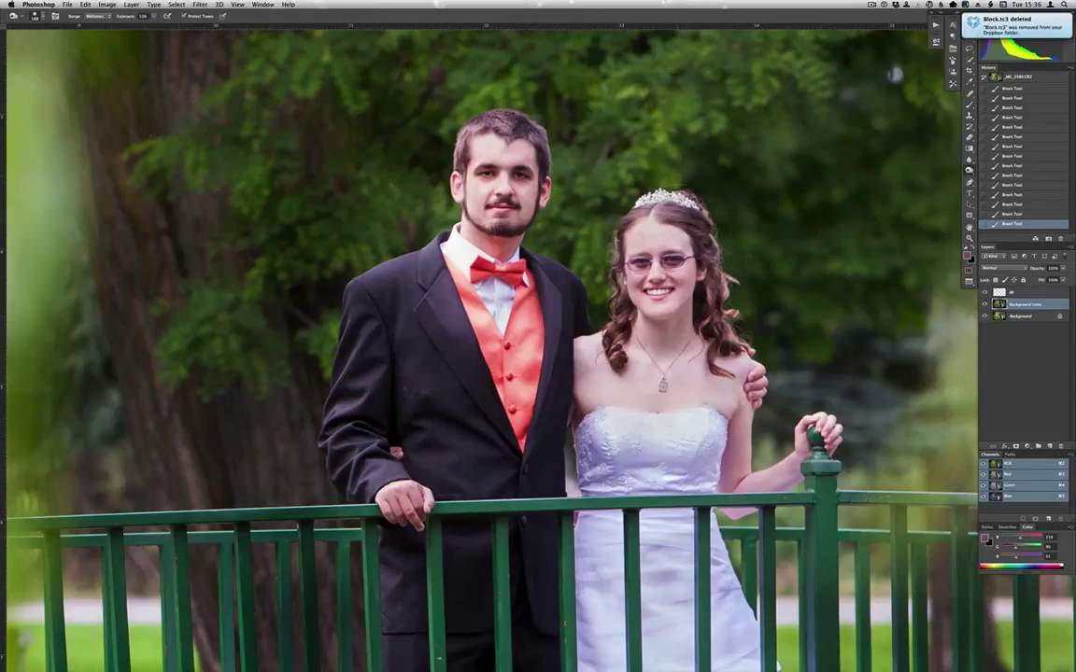
pyautogui.keyDown('ctrl'); pyautogui.keyDown('alt'); pyautogui.moveTo(683, 217); pyautogui.dragTo(652, 212); pyautogui.keyUp('alt'); pyautogui.keyUp('ctrl')
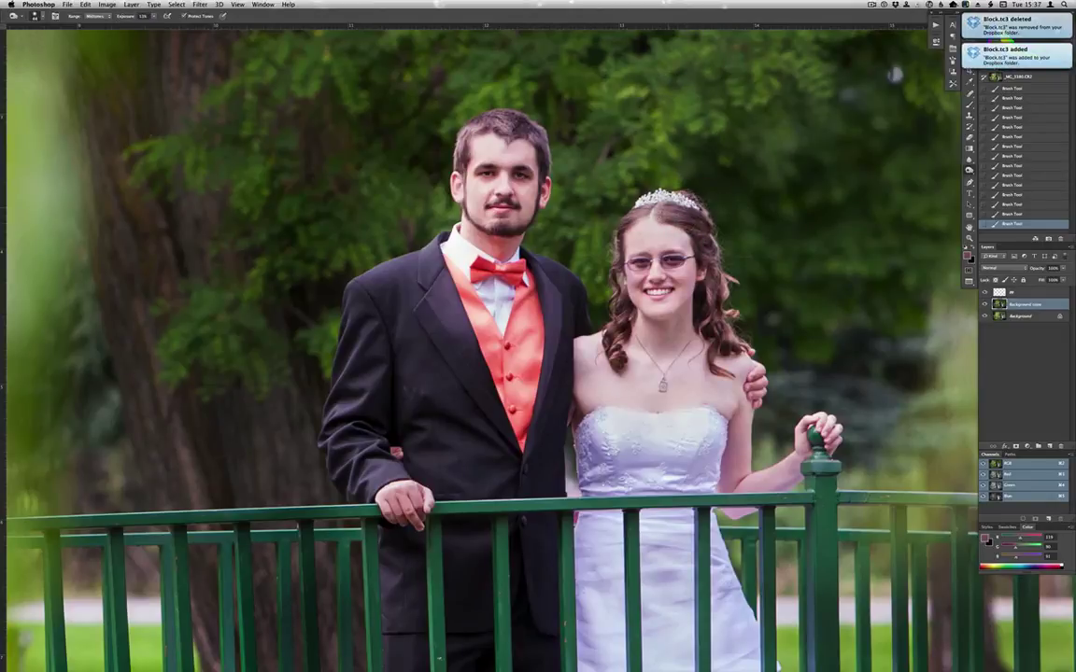
pyautogui.rightClick(720, 224)
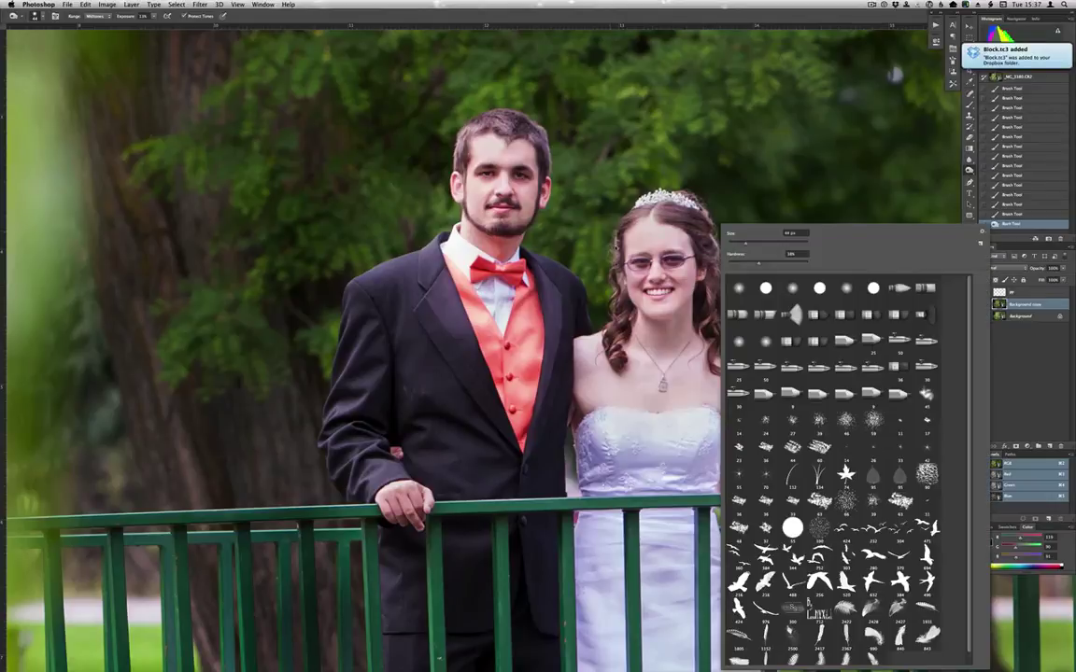
pyautogui.moveTo(643, 213); pyautogui.dragTo(617, 233)
pyautogui.moveTo(613, 257); pyautogui.dragTo(613, 291)
# Burn the edge of the groom's hair, his shirt and vest, and the hair at the bride's forehead
pyautogui.moveTo(478, 118)
pyautogui.mouseDown()
pyautogui.moveTo(462, 165)
pyautogui.moveTo(458, 147)
pyautogui.mouseUp()
pyautogui.moveTo(459, 150); pyautogui.dragTo(462, 164)
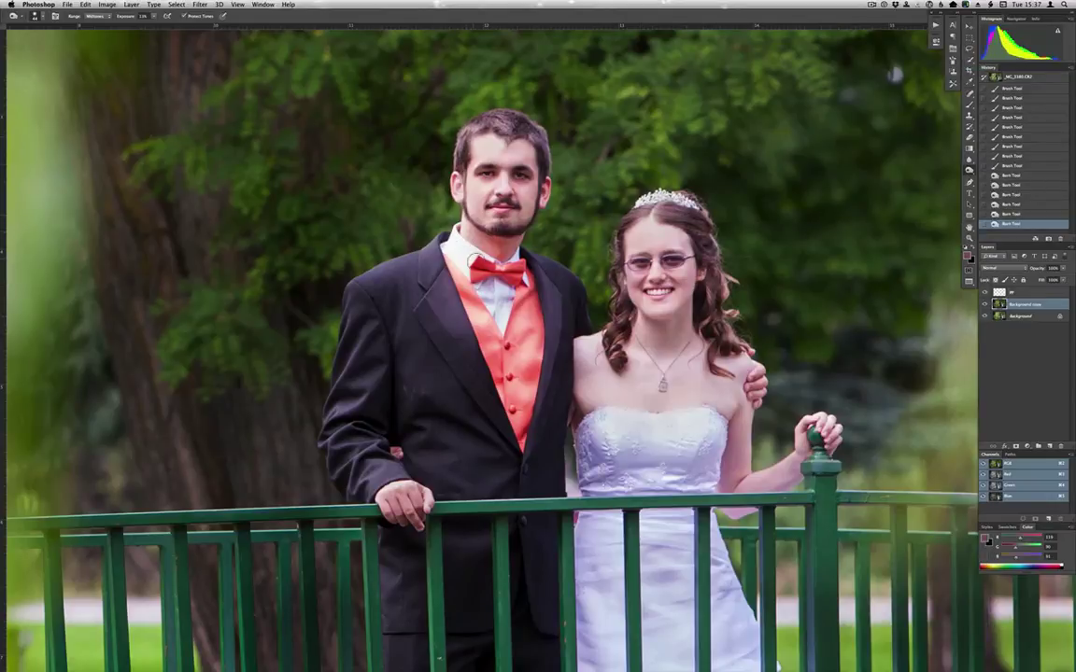
pyautogui.moveTo(467, 250)
pyautogui.mouseDown()
pyautogui.moveTo(499, 312)
pyautogui.moveTo(497, 292)
pyautogui.moveTo(496, 322)
pyautogui.mouseUp()
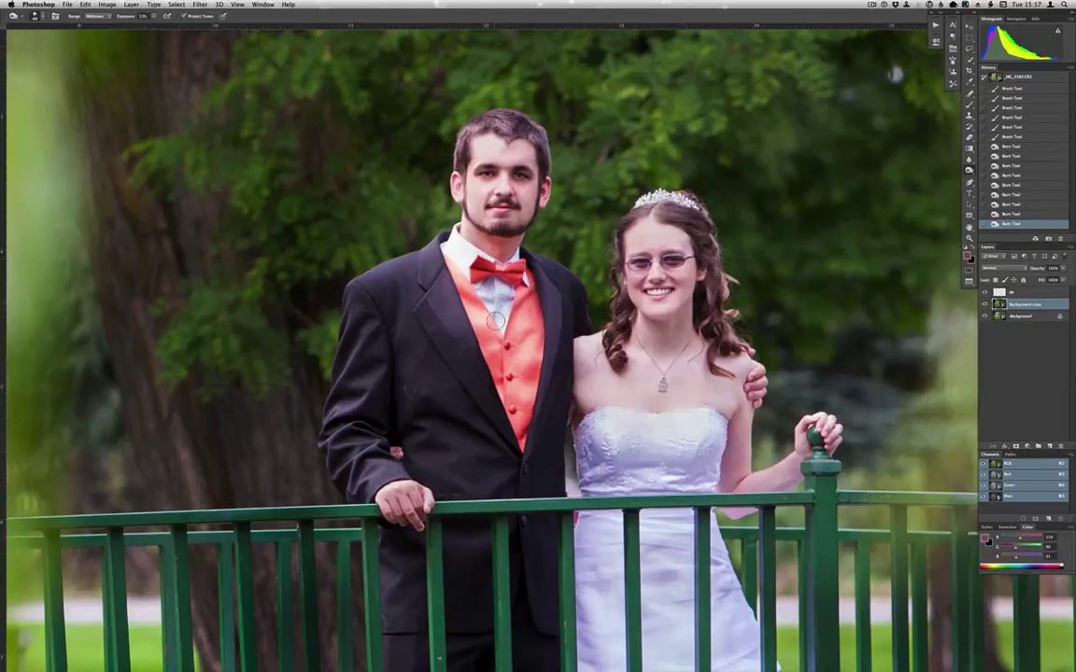
pyautogui.moveTo(653, 209)
pyautogui.mouseDown()
pyautogui.moveTo(631, 221)
pyautogui.moveTo(645, 210)
pyautogui.mouseUp()
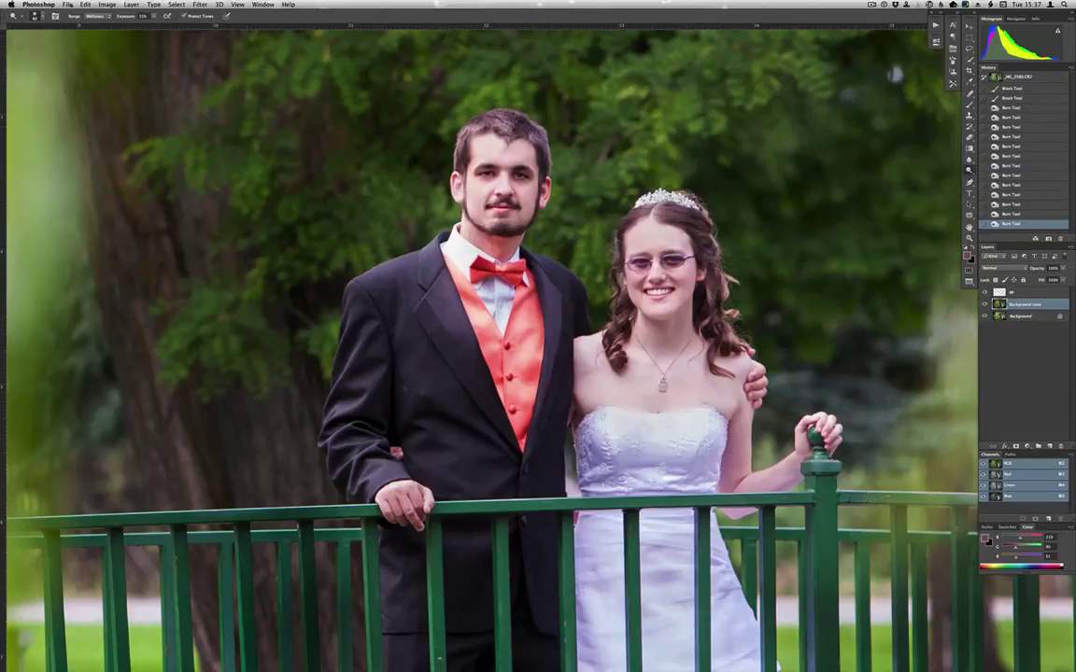
# Set the Dodge tool's range to Highlights with a lower exposure and brighten the bride's hair, forehead, cheek and neck
pyautogui.click(97, 15)
pyautogui.click(93, 27)
pyautogui.click(124, 18)
pyautogui.moveTo(679, 214); pyautogui.dragTo(672, 214)
pyautogui.click(688, 277)
pyautogui.press('super+z')
pyautogui.moveTo(685, 279); pyautogui.dragTo(692, 280)
pyautogui.moveTo(647, 234); pyautogui.dragTo(622, 249)
pyautogui.click(660, 310)
pyautogui.click(654, 335)
pyautogui.click(651, 224)
pyautogui.click(651, 224)
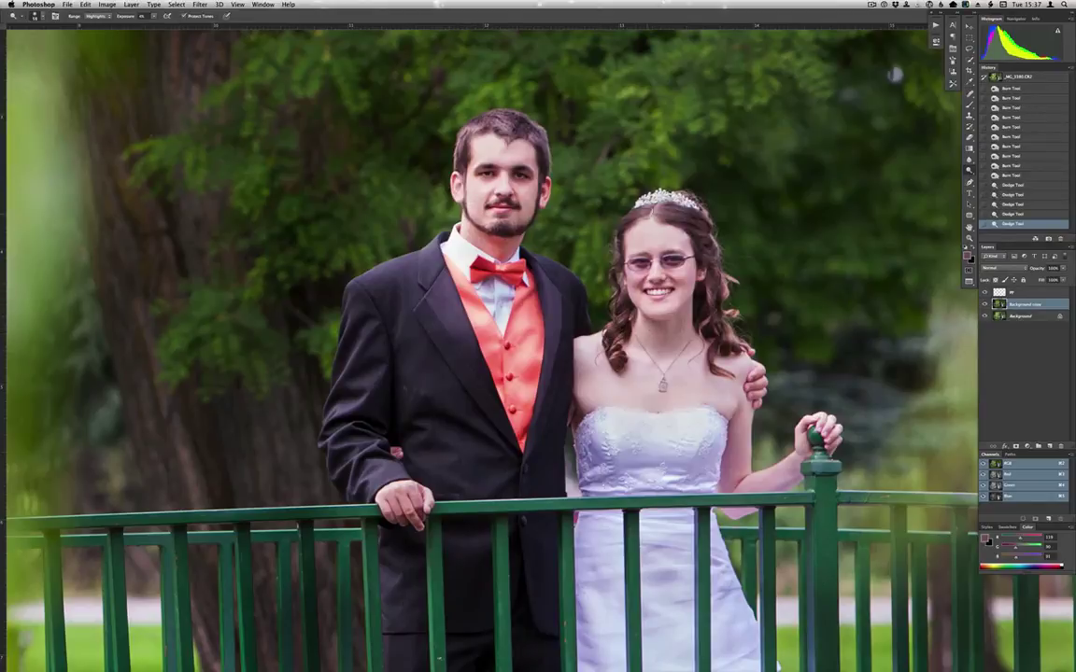
# Dodge the highlights on the bride's tiara, her curls and the top of the dress
pyautogui.click(648, 198)
pyautogui.click(652, 198)
pyautogui.moveTo(652, 198); pyautogui.dragTo(682, 200)
pyautogui.click(682, 200)
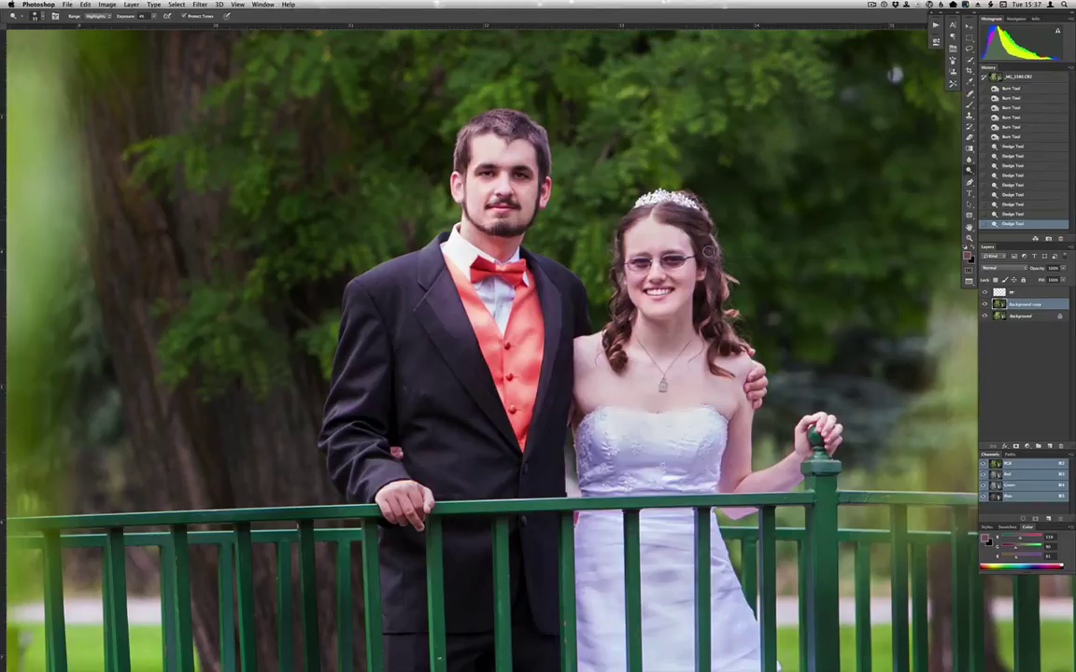
pyautogui.moveTo(709, 251); pyautogui.dragTo(719, 276)
pyautogui.moveTo(714, 329); pyautogui.dragTo(722, 354)
pyautogui.click(698, 408)
# Remove the light specks from the groom's jacket and trousers with the Spot Healing Brush
pyautogui.scroll(-4, 658, 346)
pyautogui.scroll(3, 504, 360)
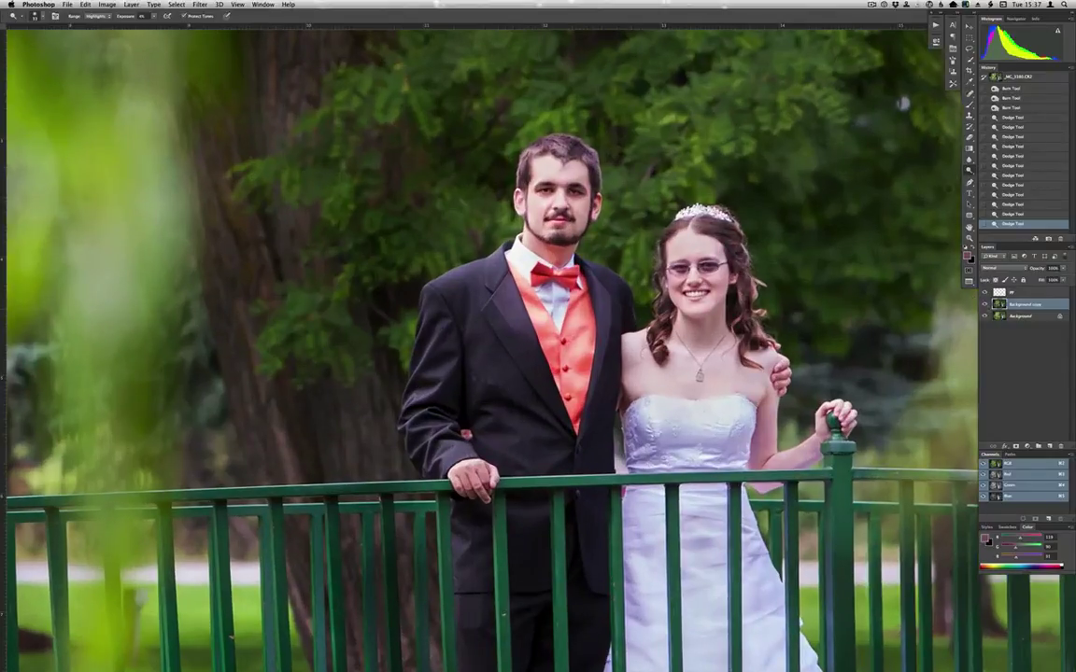
pyautogui.press('j')
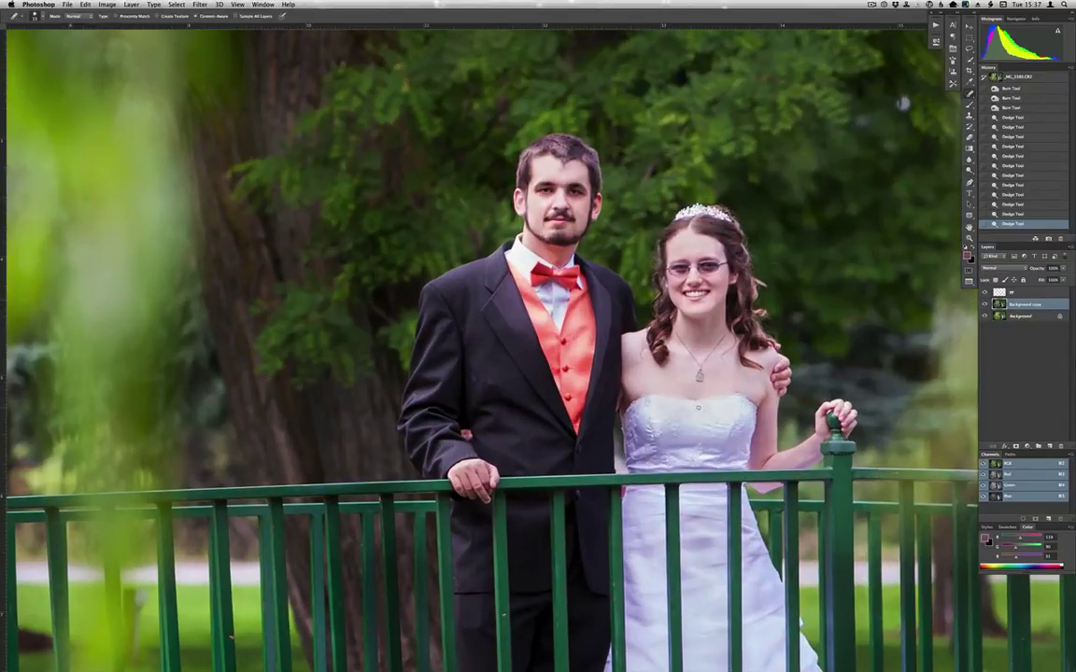
pyautogui.moveTo(479, 378); pyautogui.dragTo(481, 392)
pyautogui.click(432, 346)
pyautogui.click(444, 344)
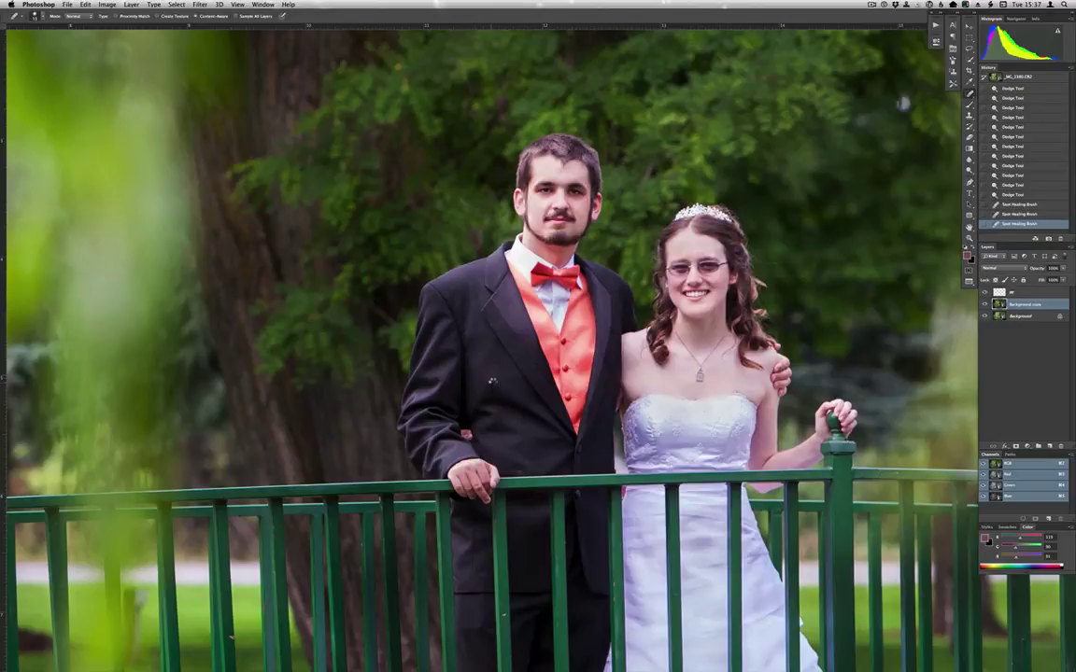
pyautogui.click(445, 345)
pyautogui.click(525, 574)
pyautogui.click(456, 555)
# Spot-heal the distracting bright spots in the foliage around the couple
pyautogui.press('super+0')
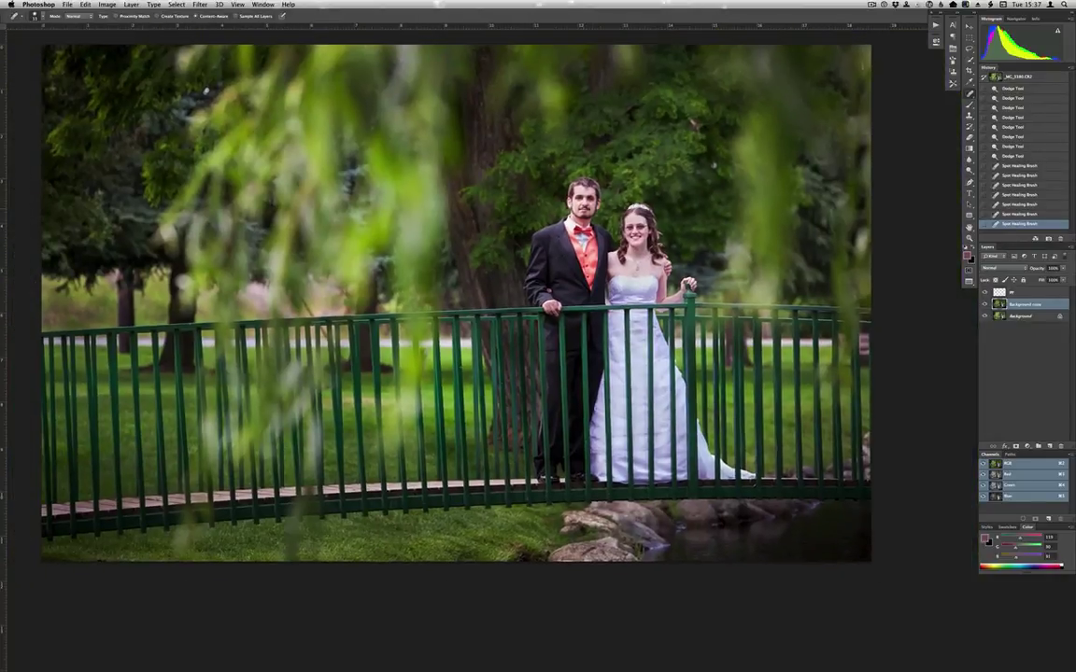
pyautogui.moveTo(551, 214); pyautogui.dragTo(587, 247)
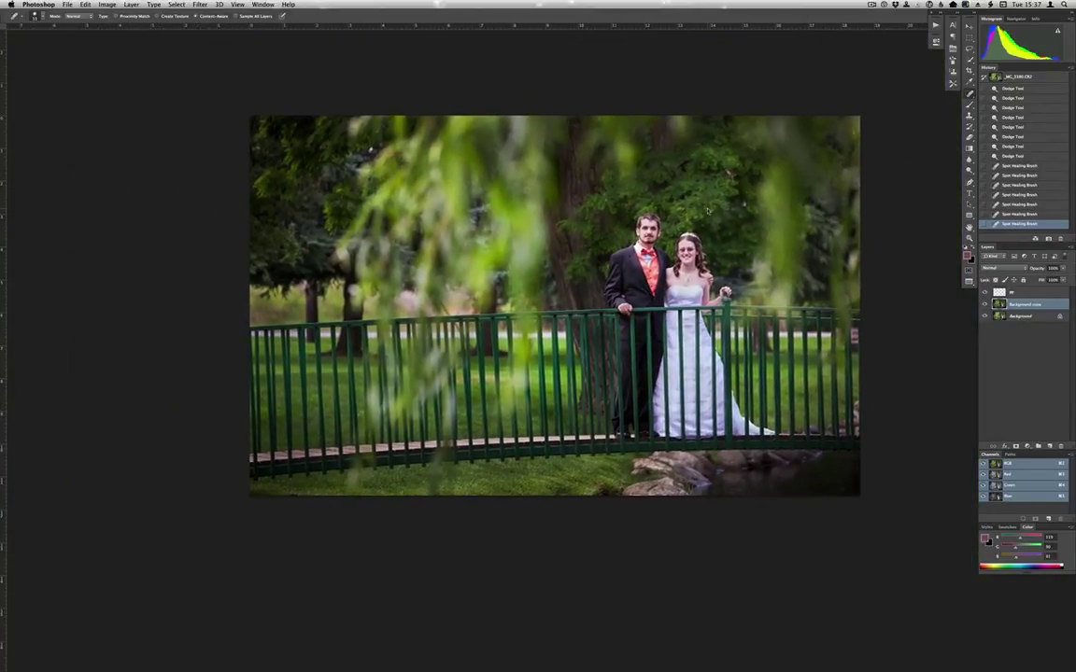
pyautogui.moveTo(709, 211); pyautogui.dragTo(711, 211)
pyautogui.click(744, 206)
pyautogui.click(367, 152)
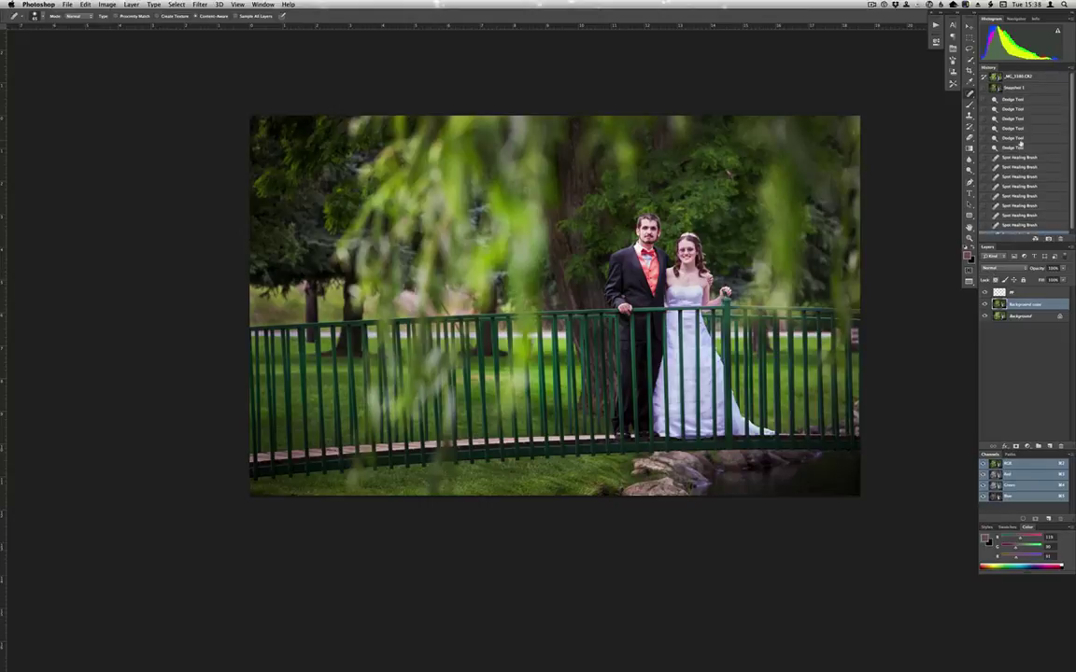
# Compare the original opened image with Snapshot 1 in the history and return to the snapshot
pyautogui.click(1016, 80)
pyautogui.click(1017, 86)
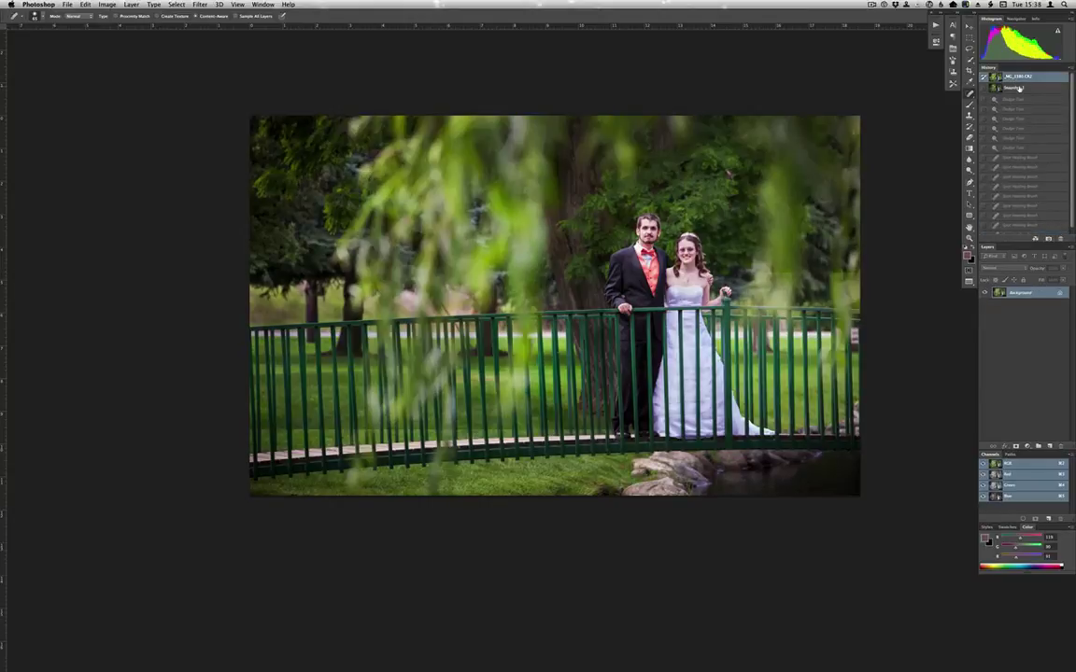
pyautogui.click(1020, 78)
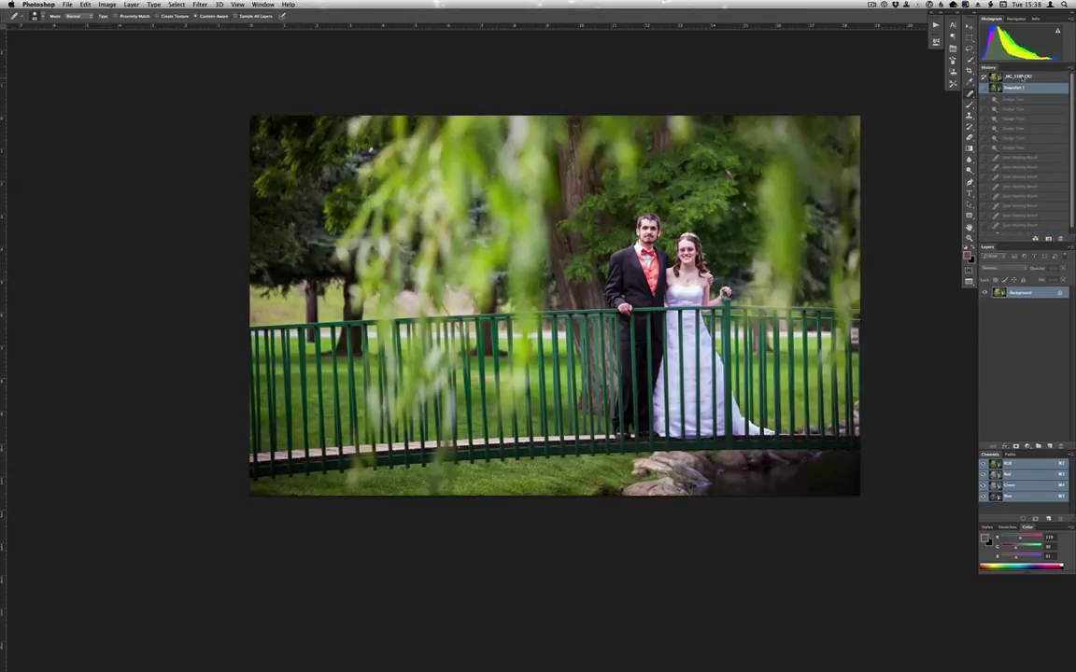
pyautogui.click(1013, 88)
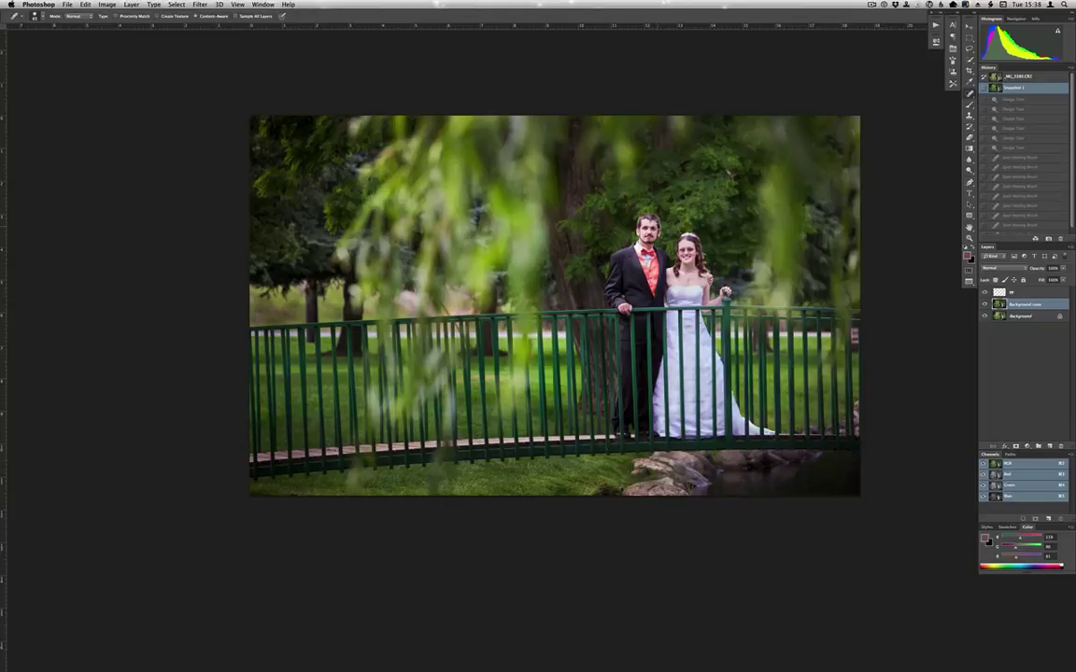
# Burn the tree trunk, the foliage behind the couple and the lawn beside the bride with a large, lower-exposure brush
pyautogui.press('o')
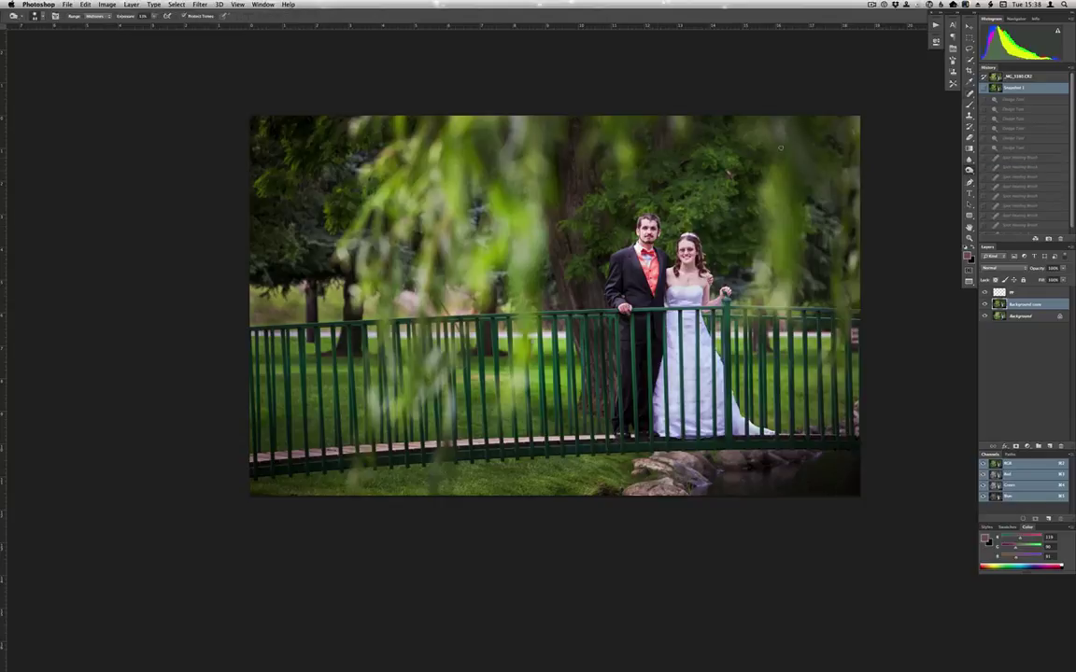
pyautogui.moveTo(119, 18); pyautogui.dragTo(112, 17)
pyautogui.moveTo(583, 217)
pyautogui.mouseDown()
pyautogui.moveTo(596, 217)
pyautogui.moveTo(568, 245)
pyautogui.moveTo(572, 265)
pyautogui.mouseUp()
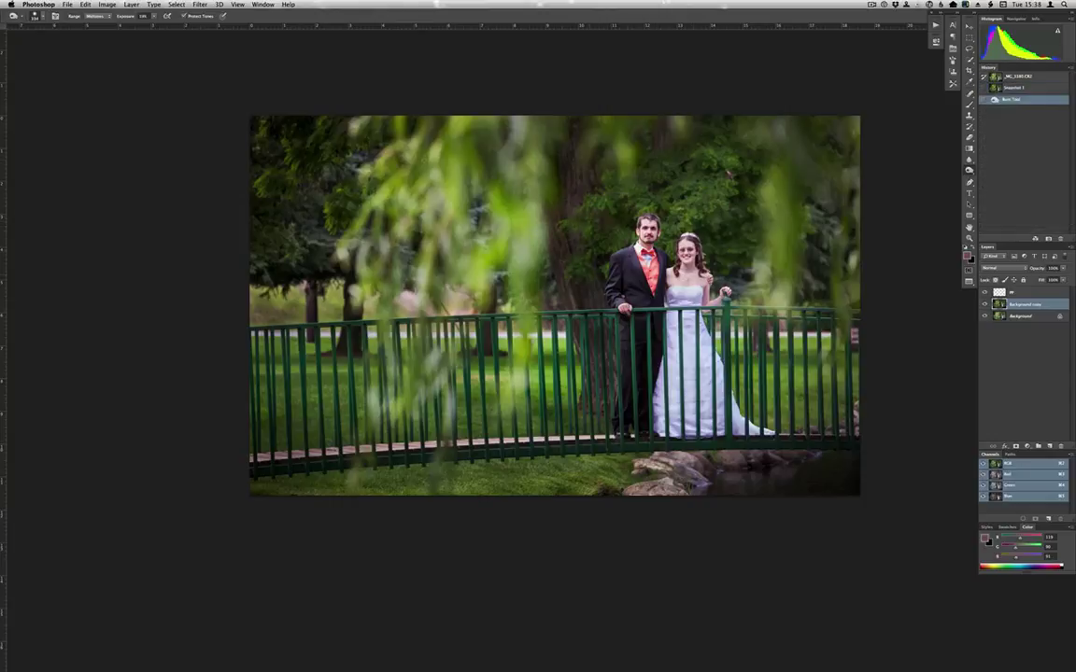
pyautogui.moveTo(577, 154); pyautogui.dragTo(608, 203)
pyautogui.moveTo(647, 191); pyautogui.dragTo(666, 227)
pyautogui.moveTo(705, 184); pyautogui.dragTo(719, 220)
pyautogui.moveTo(770, 179); pyautogui.dragTo(764, 265)
pyautogui.moveTo(752, 286)
pyautogui.mouseDown()
pyautogui.moveTo(747, 322)
pyautogui.moveTo(831, 329)
pyautogui.moveTo(846, 430)
pyautogui.moveTo(849, 418)
pyautogui.mouseUp()
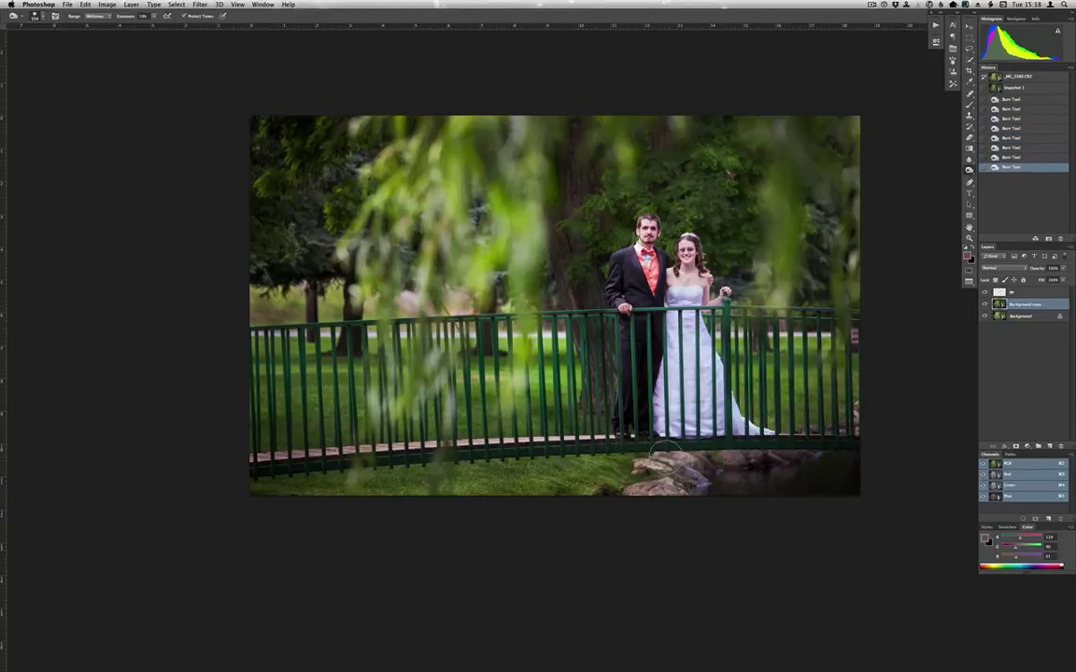
# Burn the rocks, the grass below and behind the bridge, and the upper corner foliage
pyautogui.moveTo(665, 452); pyautogui.dragTo(651, 475)
pyautogui.click(649, 476)
pyautogui.moveTo(513, 373); pyautogui.dragTo(538, 383)
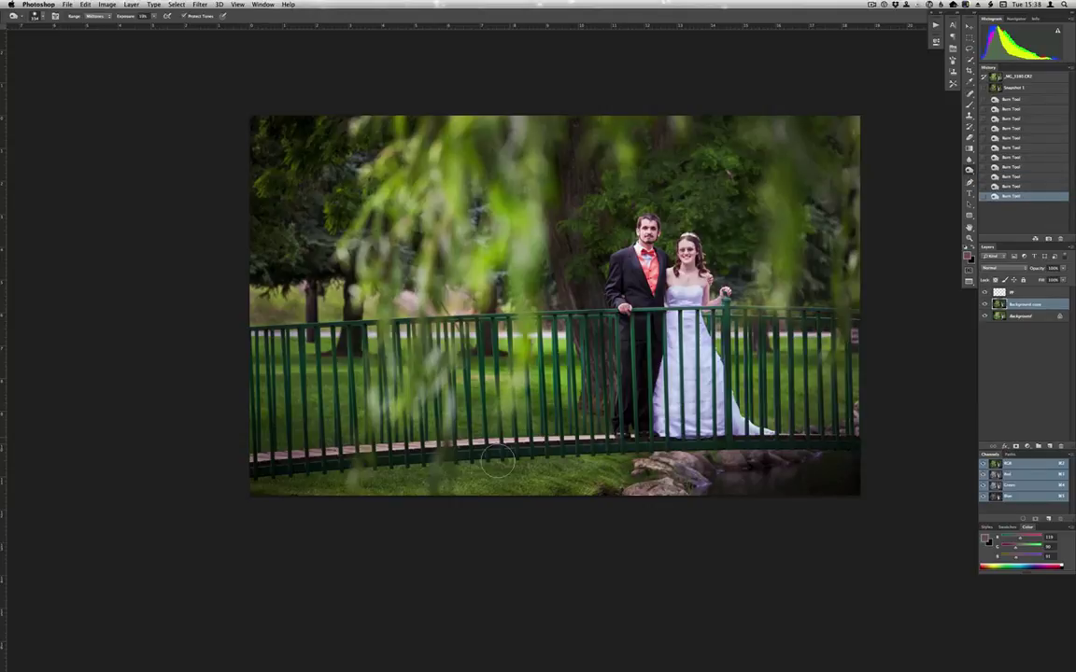
pyautogui.moveTo(497, 461); pyautogui.dragTo(471, 447)
pyautogui.click(278, 145)
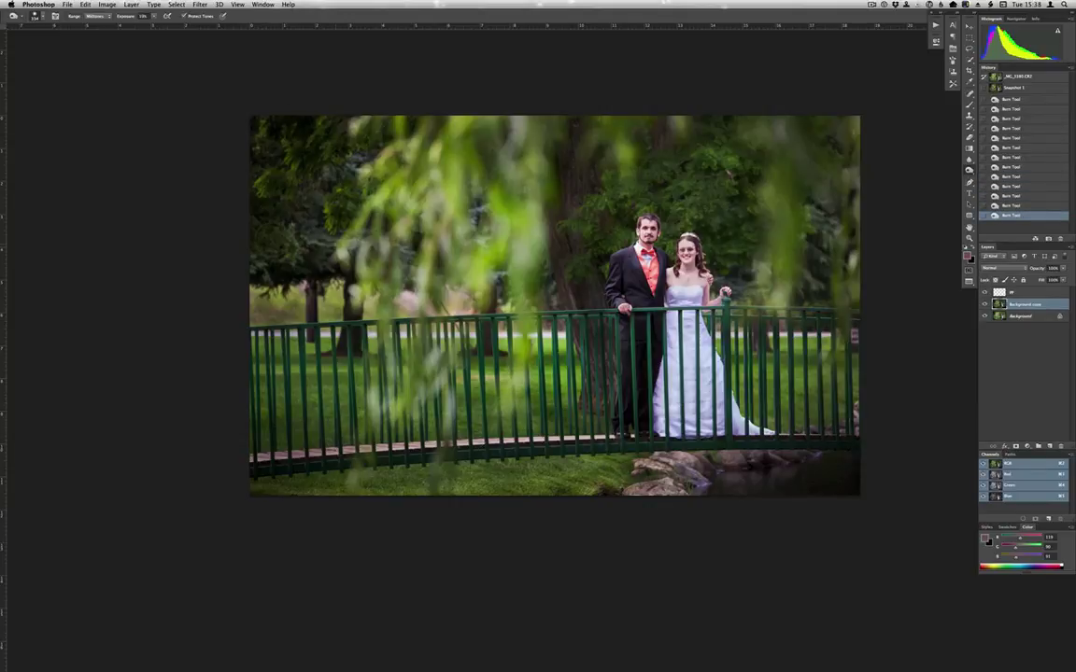
# Burn the midtones of the upper-left tree foliage and the bright hanging willow leaves left of the couple
pyautogui.moveTo(277, 146); pyautogui.dragTo(286, 99)
pyautogui.moveTo(540, 111); pyautogui.dragTo(448, 168)
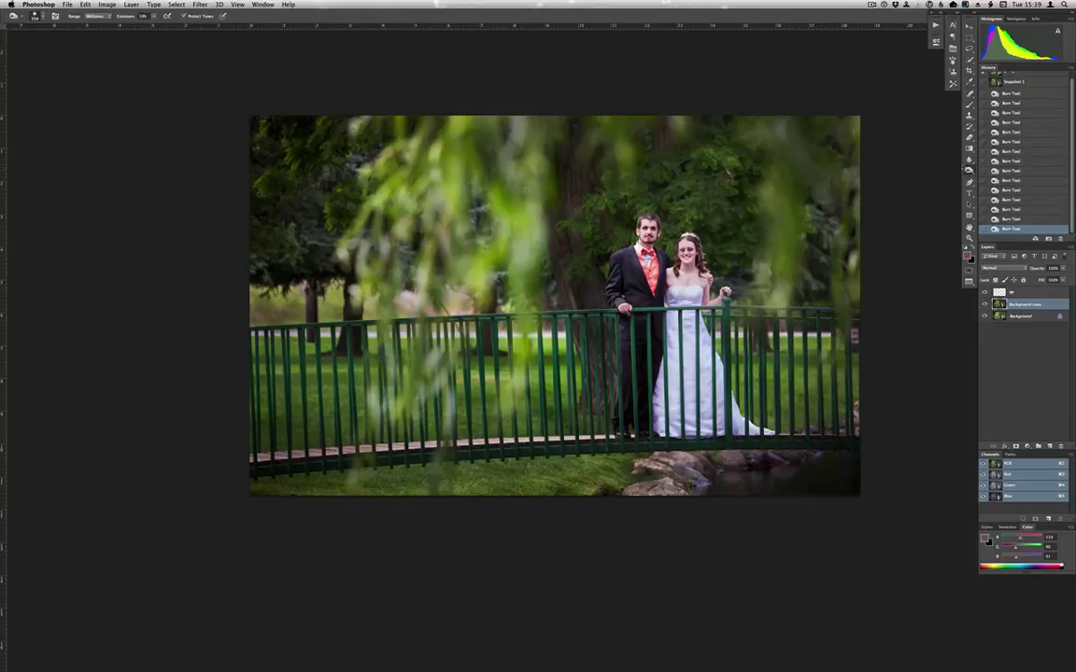
# Configure the Burn tool for highlights with a smaller brush and 7% exposure
pyautogui.click(96, 16)
pyautogui.click(93, 24)
pyautogui.moveTo(622, 257); pyautogui.dragTo(613, 257)
pyautogui.moveTo(121, 16); pyautogui.dragTo(107, 16)
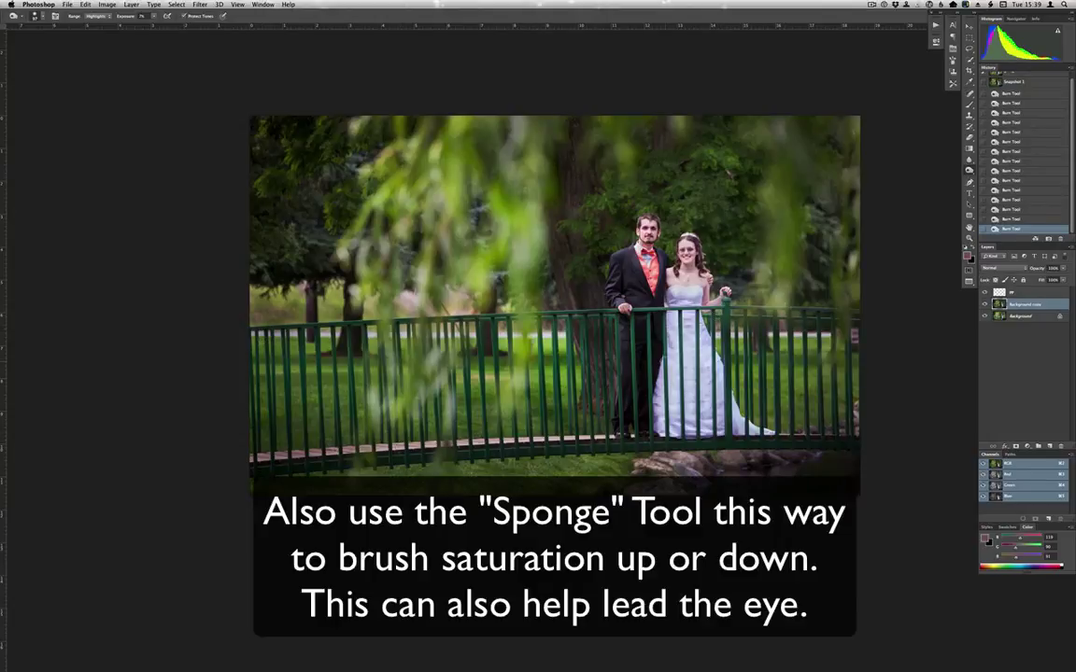
# Take a history snapshot of the burned photo, compare it with the original opened image and return to the new snapshot
pyautogui.click(1048, 238)
pyautogui.scroll(1, 1002, 87)
pyautogui.click(1008, 77)
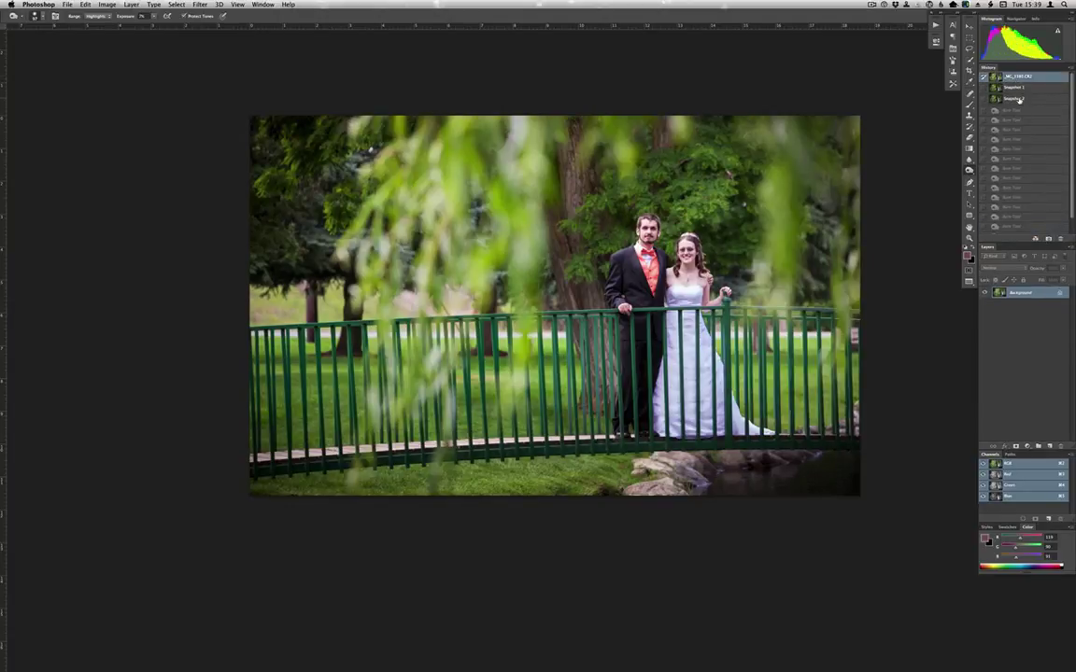
pyautogui.click(1018, 99)
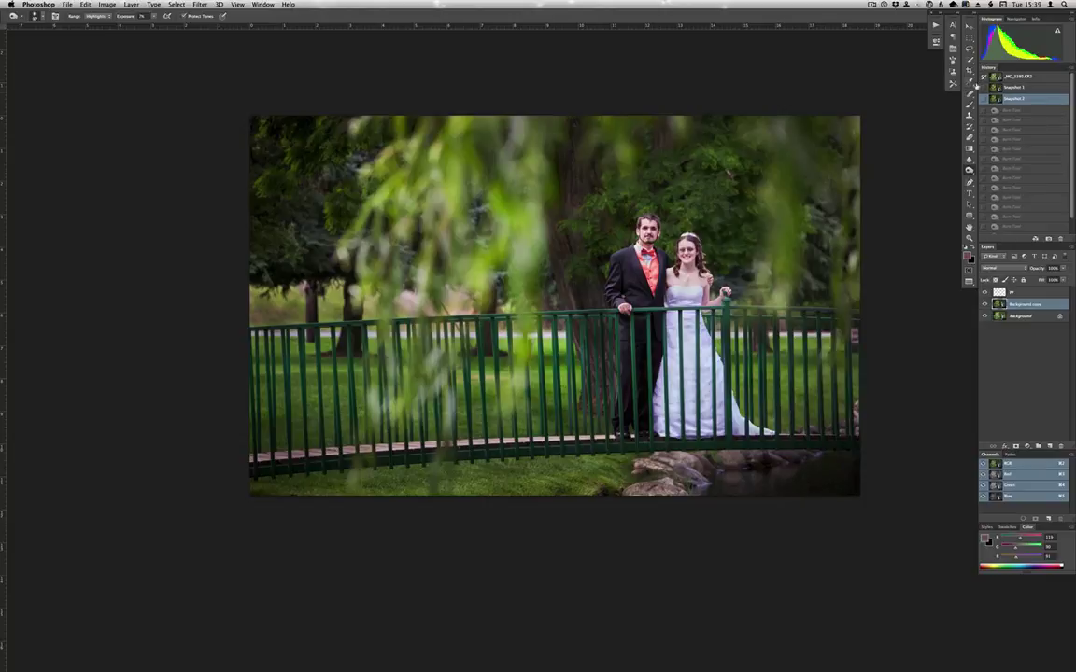
# Spot-heal the distracting spot in the foliage above the bride and save the photo
pyautogui.press('j')
pyautogui.moveTo(729, 170); pyautogui.dragTo(731, 185)
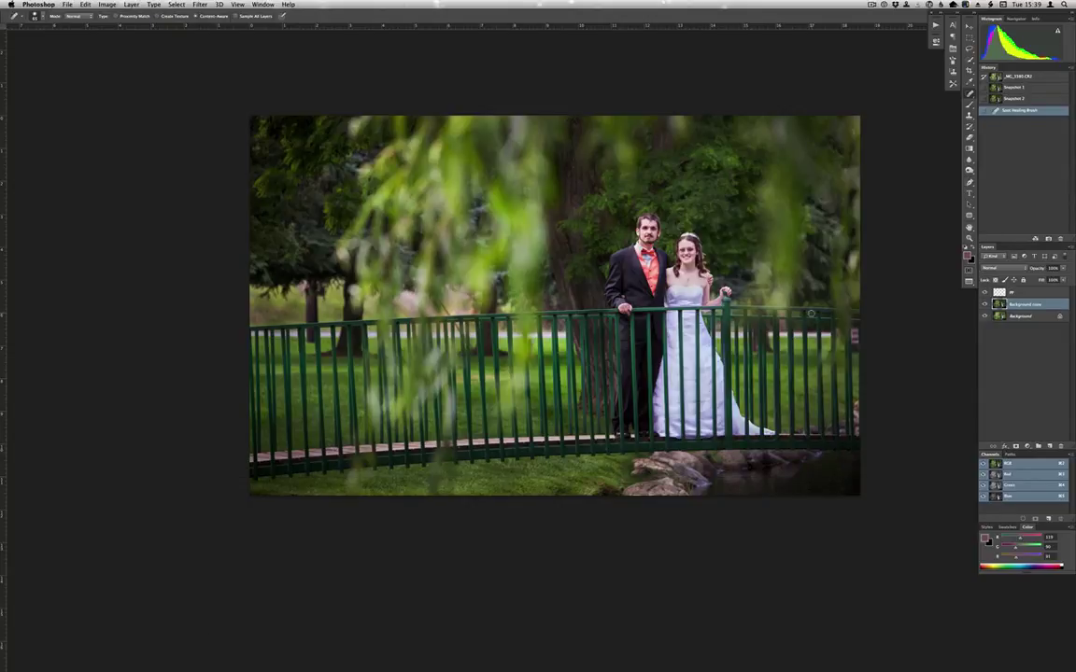
pyautogui.press('super+s')
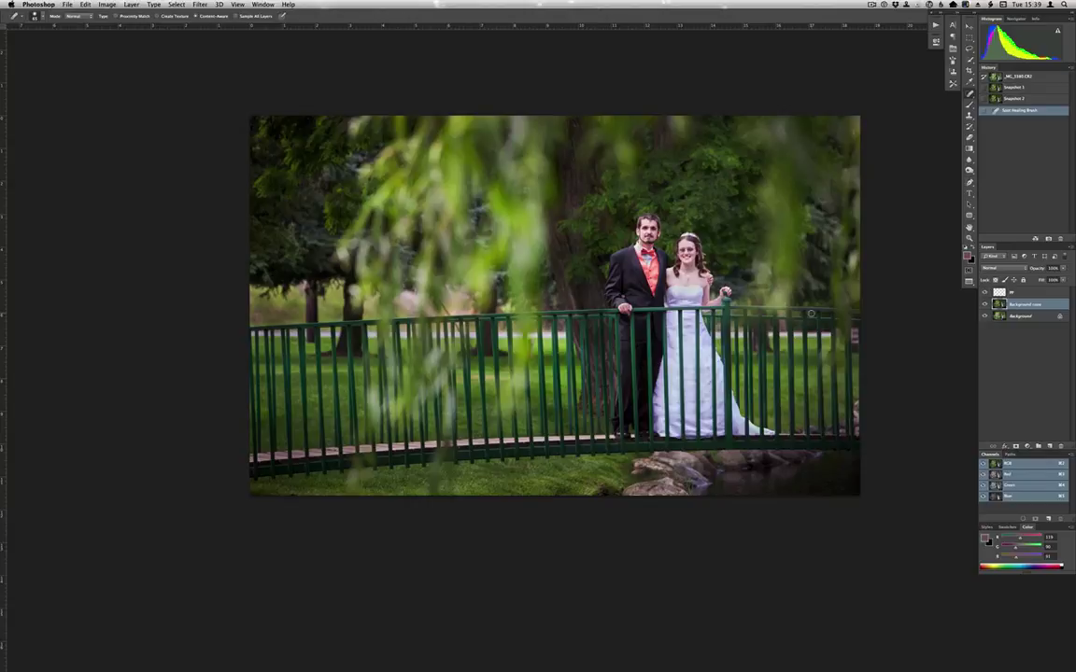